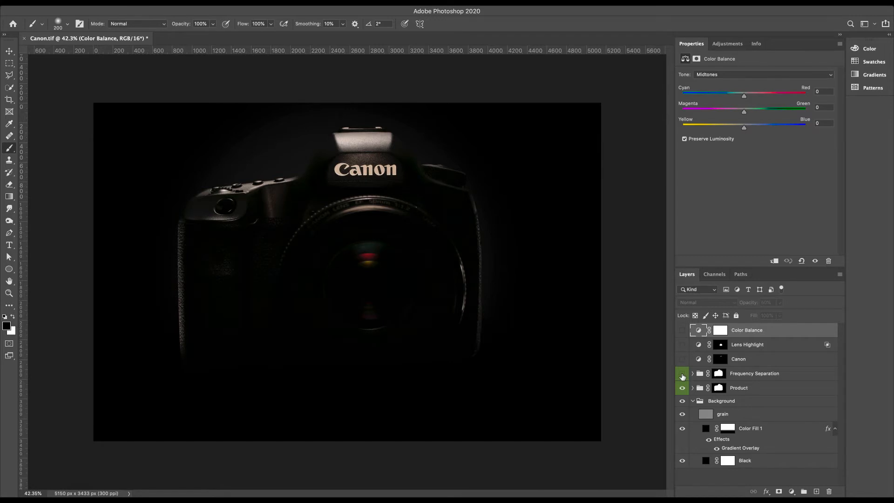
# Step: Hide the Frequency Separation and Product groups and leave only the Black and Color Fill 1 layers visible in the Background group
pyautogui.moveTo(683, 376); pyautogui.dragTo(683, 391)
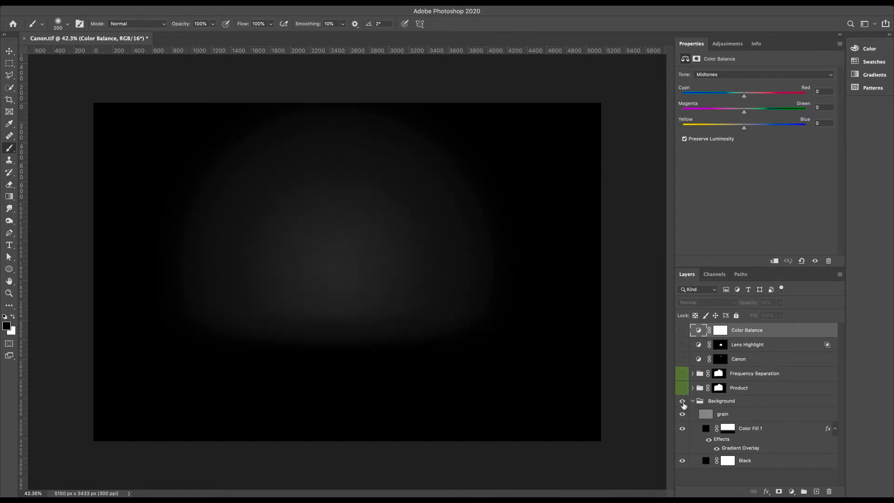
pyautogui.click(691, 402)
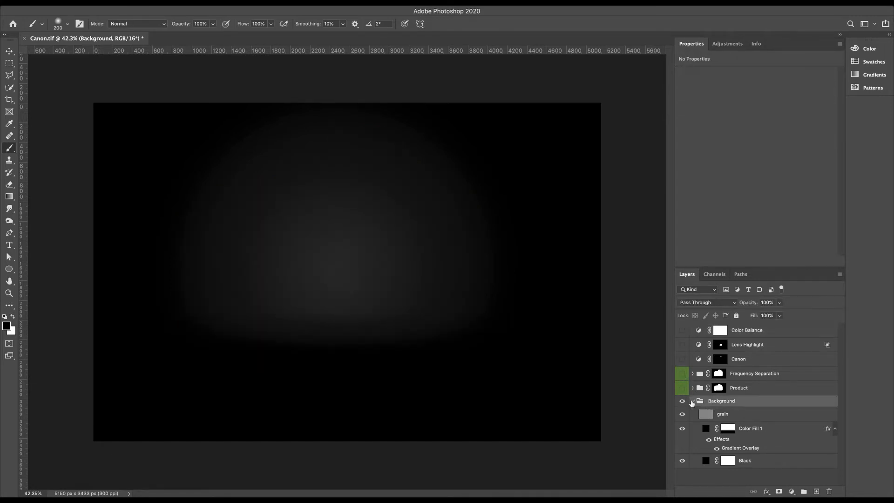
pyautogui.click(693, 402)
pyautogui.click(693, 401)
pyautogui.moveTo(682, 414); pyautogui.dragTo(683, 470)
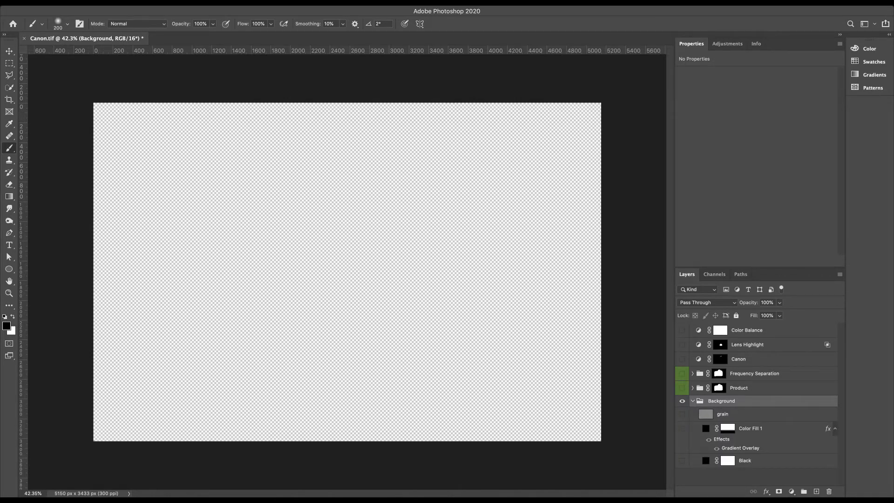
pyautogui.click(682, 461)
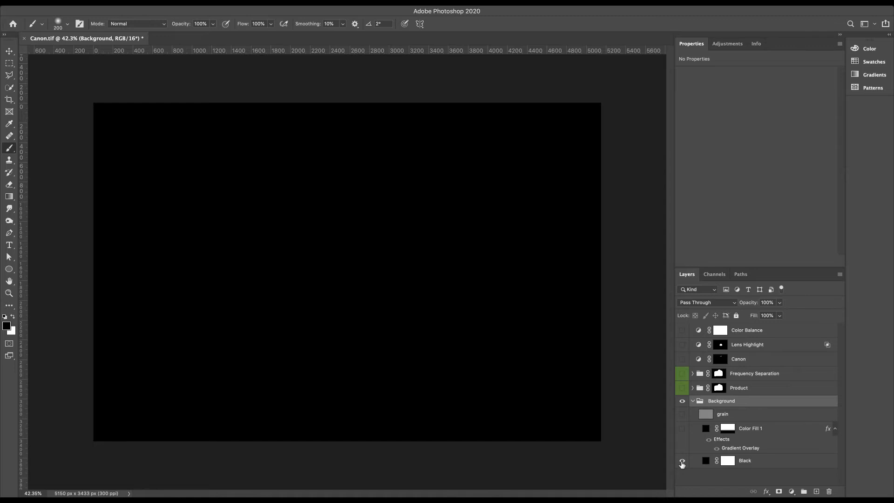
pyautogui.click(682, 429)
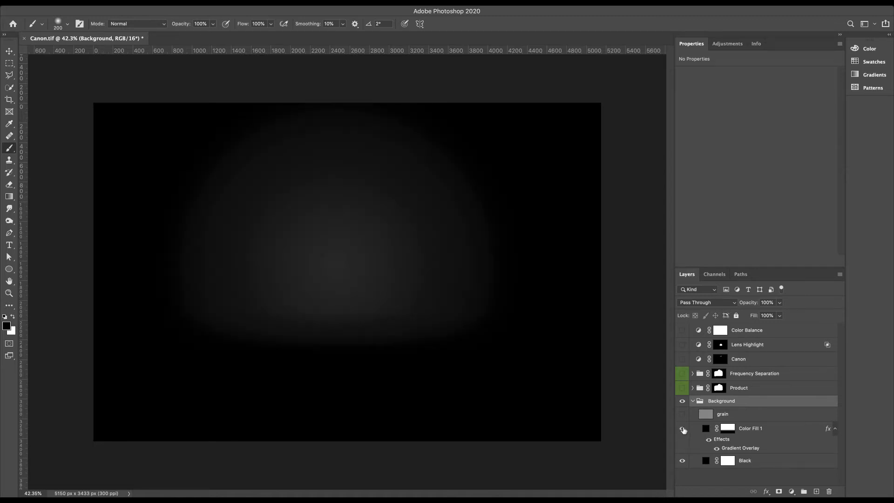
# Step: Inspect the Gradient Overlay settings of Color Fill 1 and view its layer mask on its own
pyautogui.click(764, 428)
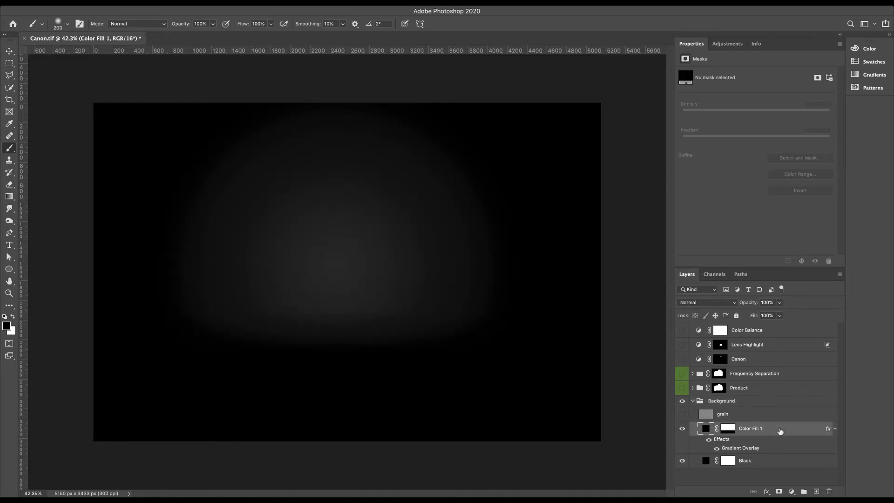
pyautogui.doubleClick(752, 449)
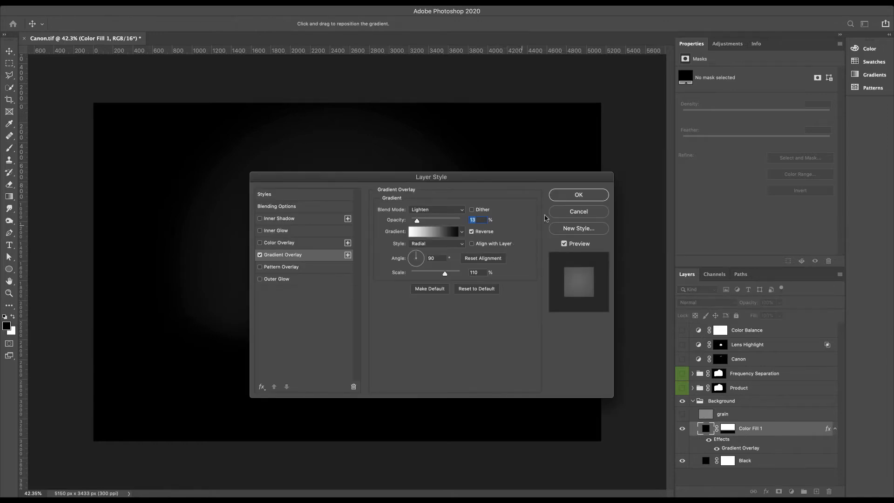
pyautogui.click(570, 198)
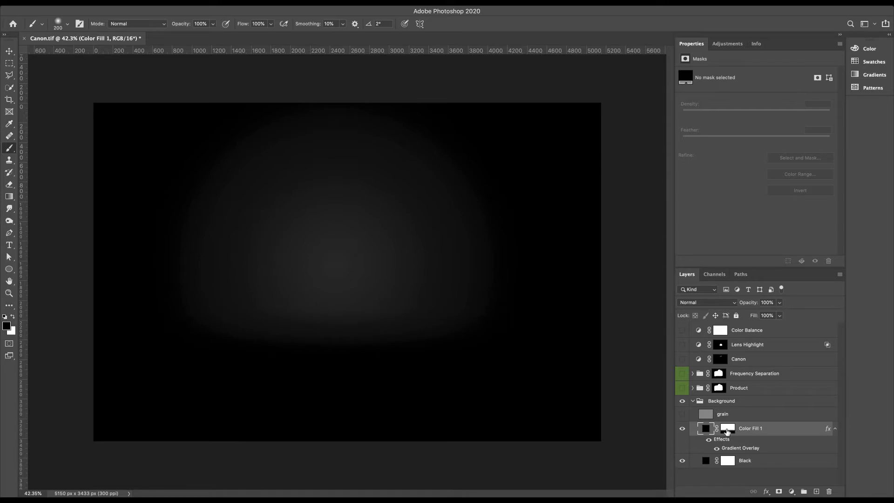
pyautogui.keyDown('alt'); pyautogui.click(724, 433); pyautogui.keyUp('alt')
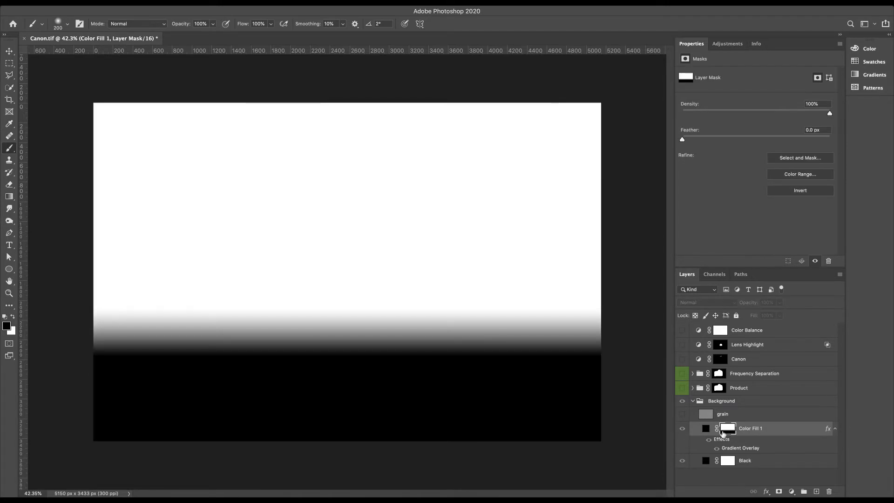
pyautogui.keyDown('alt'); pyautogui.click(725, 432); pyautogui.keyUp('alt')
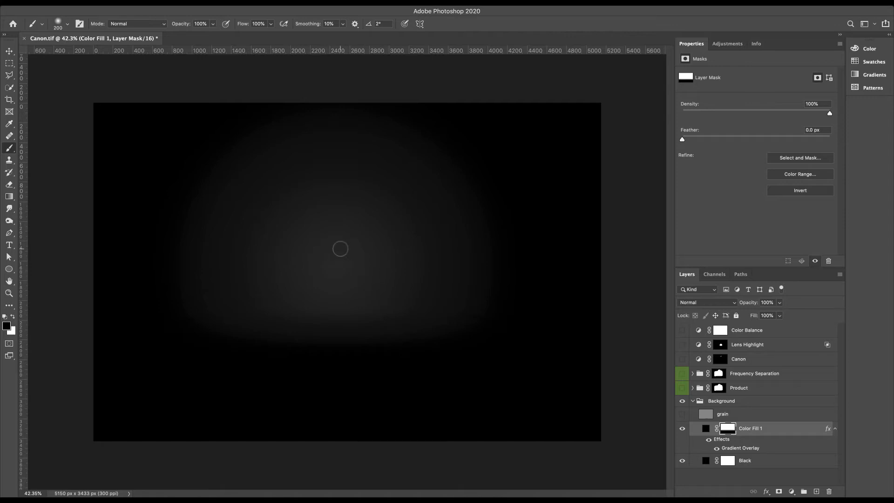
# Step: Show the grain layer over the background gradient and select it
pyautogui.scroll(-1, 340, 249)
pyautogui.scroll(3, 340, 249)
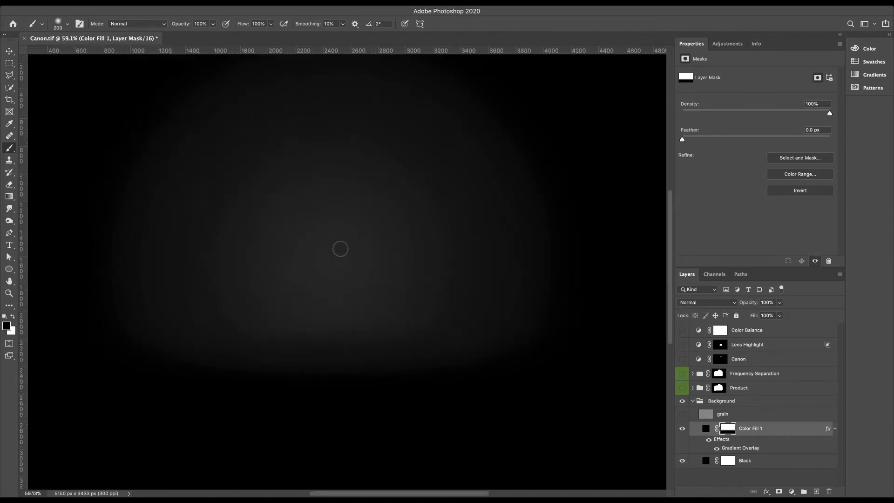
pyautogui.scroll(-2, 340, 248)
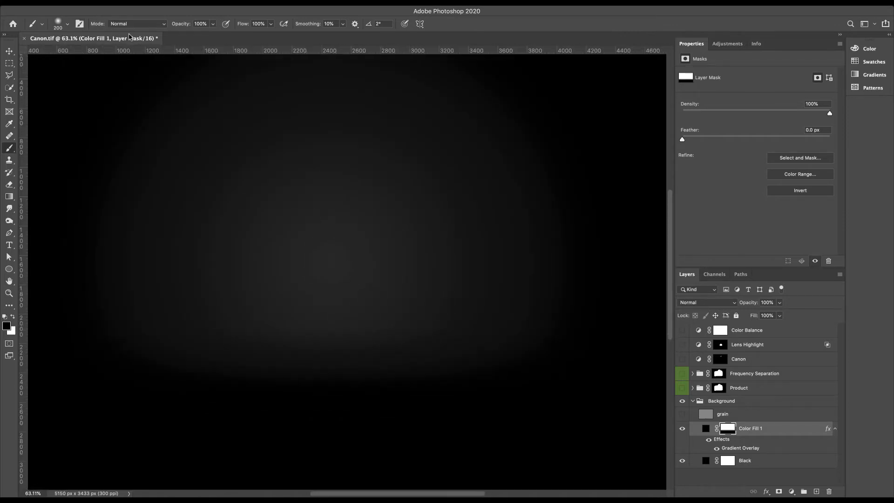
pyautogui.scroll(-2, 303, 242)
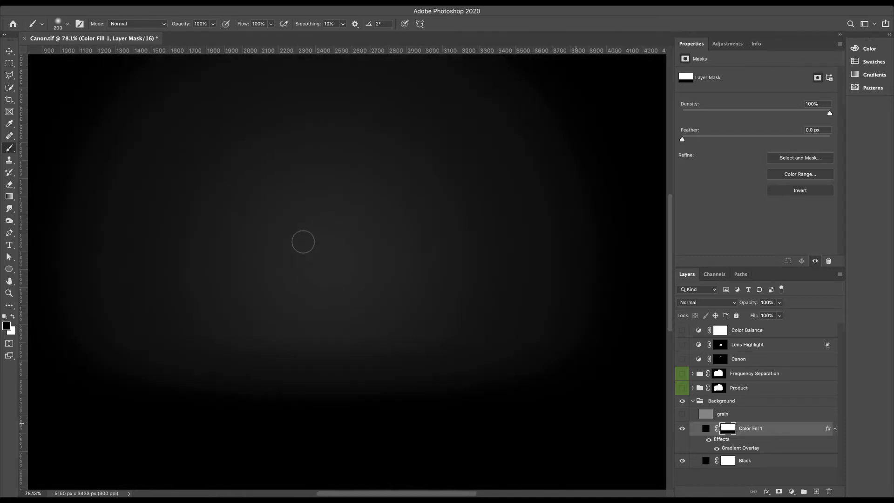
pyautogui.scroll(-1, 303, 242)
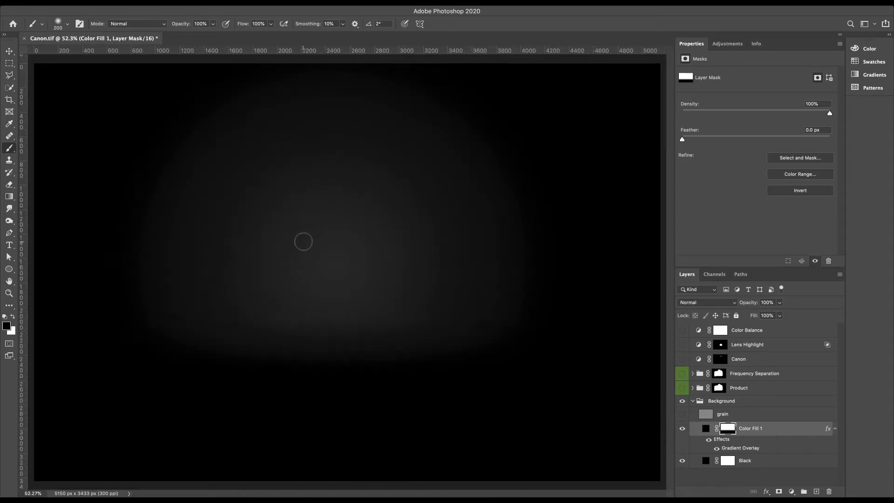
pyautogui.scroll(4, 303, 241)
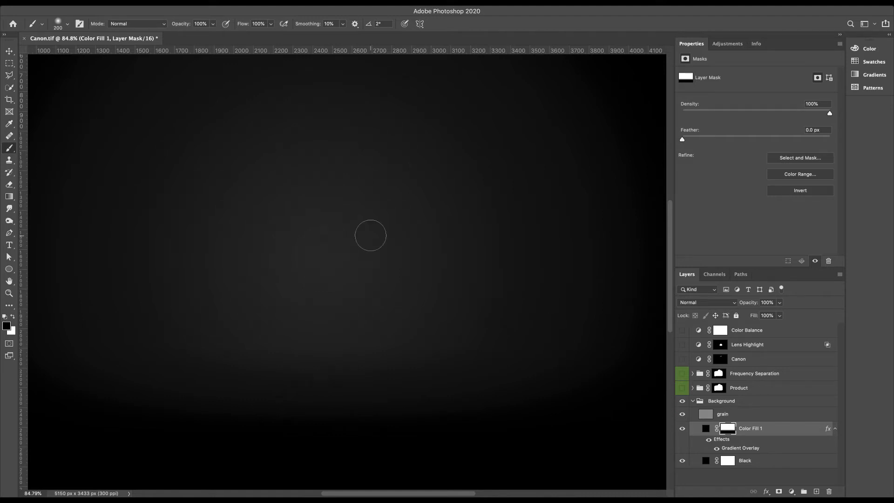
pyautogui.scroll(4, 359, 230)
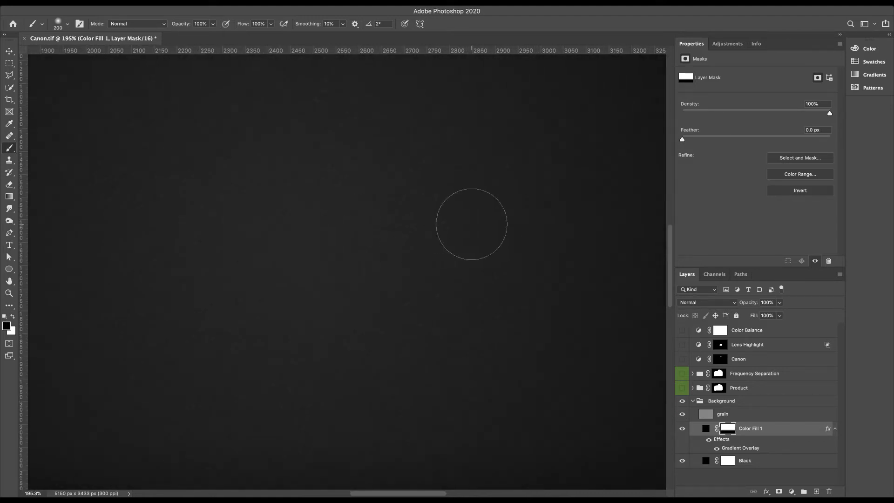
pyautogui.click(754, 416)
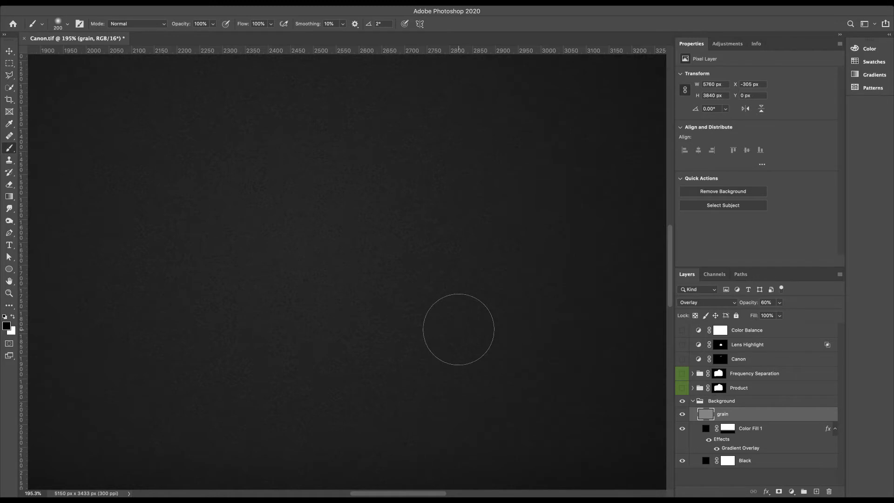
# Step: Examine the grain's effect on the background gradient up close and from afar, and collapse the Background group
pyautogui.scroll(-1, 385, 318)
pyautogui.scroll(-2, 385, 319)
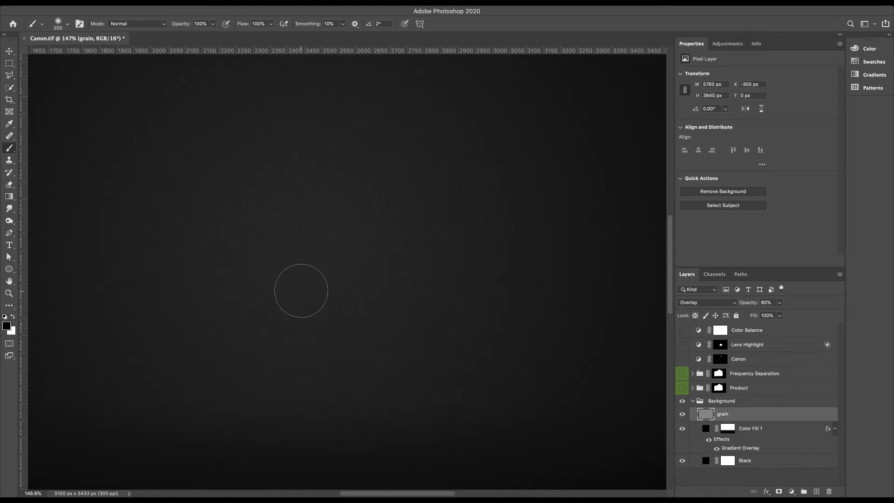
pyautogui.scroll(-3, 336, 300)
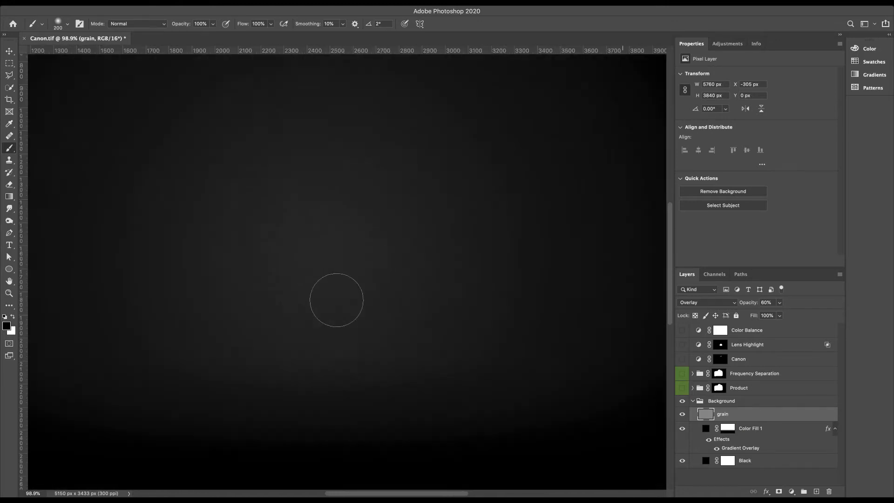
pyautogui.scroll(2, 336, 300)
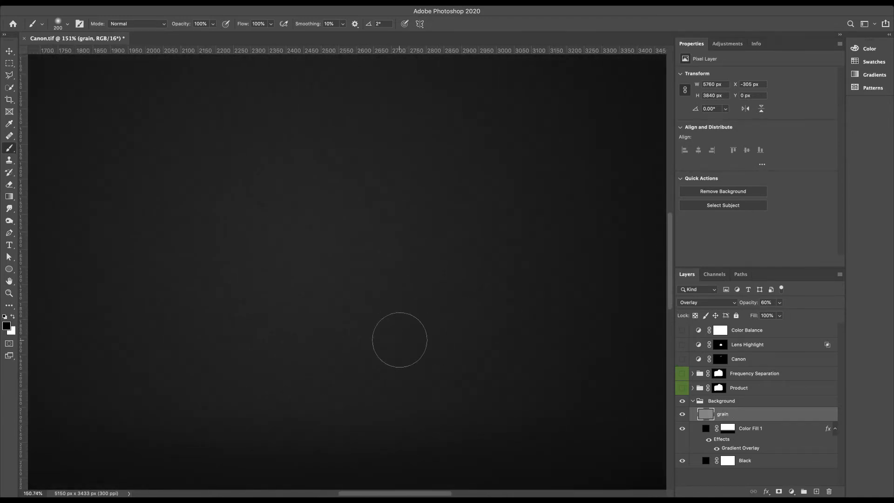
pyautogui.scroll(-3, 553, 413)
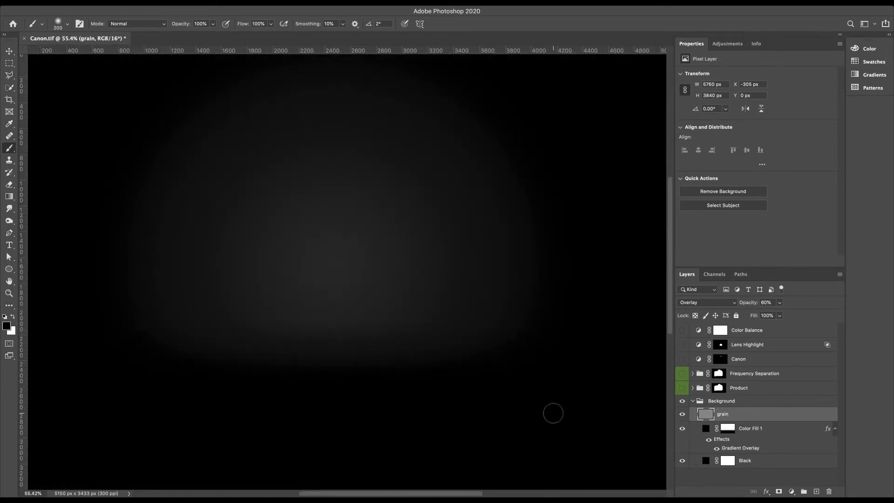
pyautogui.scroll(1, 553, 412)
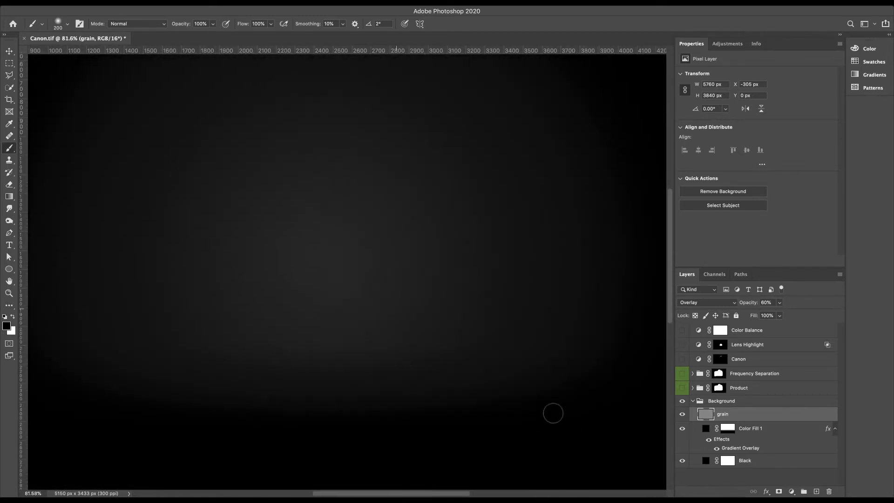
pyautogui.click(692, 401)
pyautogui.scroll(-5, 299, 271)
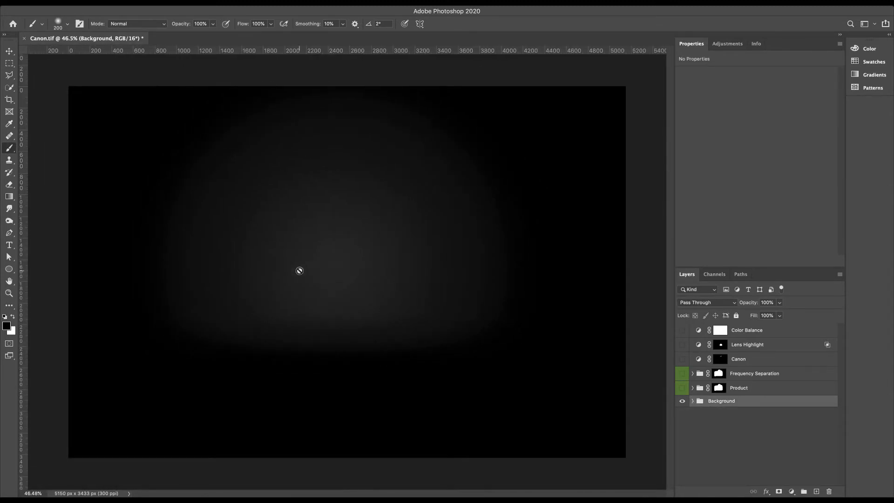
pyautogui.scroll(5, 360, 257)
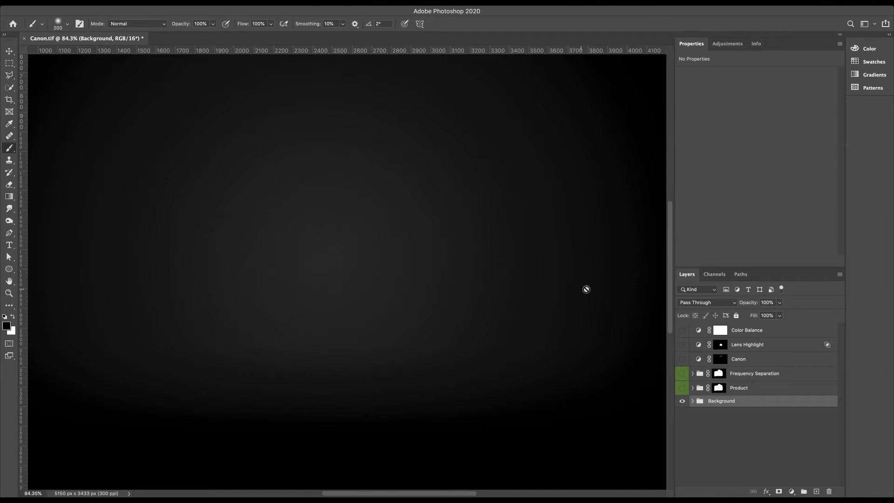
pyautogui.click(693, 401)
pyautogui.click(694, 410)
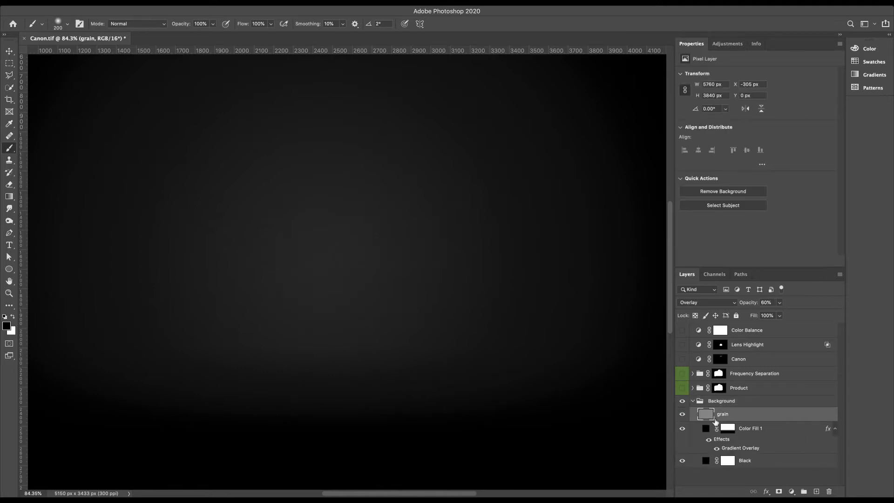
pyautogui.click(693, 401)
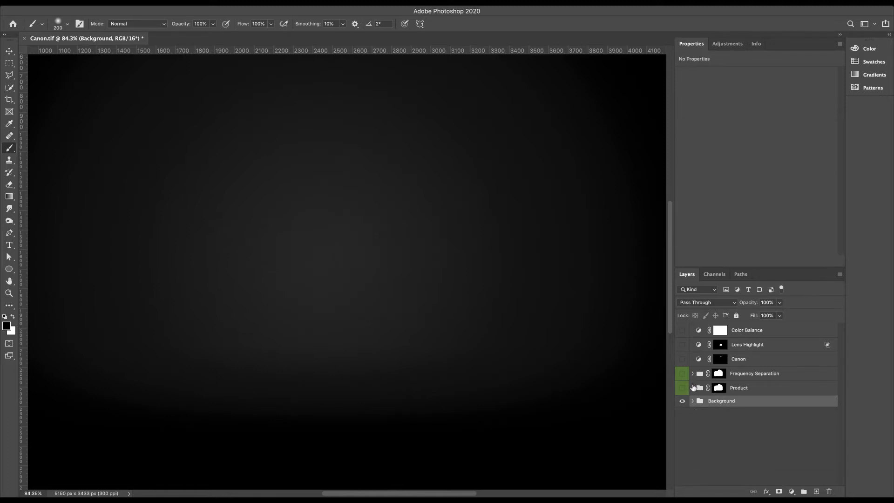
# Step: Show the Product group and delete its EOS-4.JPG layer after viewing the camera with and without it
pyautogui.click(692, 388)
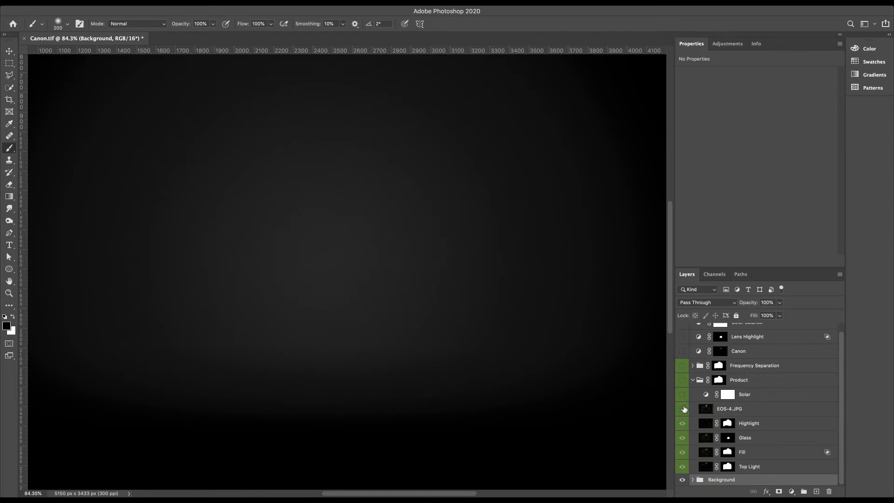
pyautogui.click(683, 409)
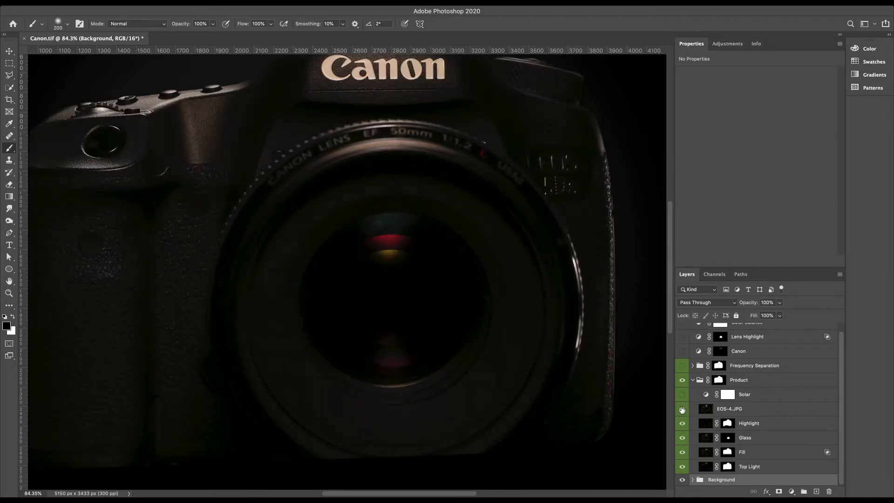
pyautogui.scroll(-3, 382, 266)
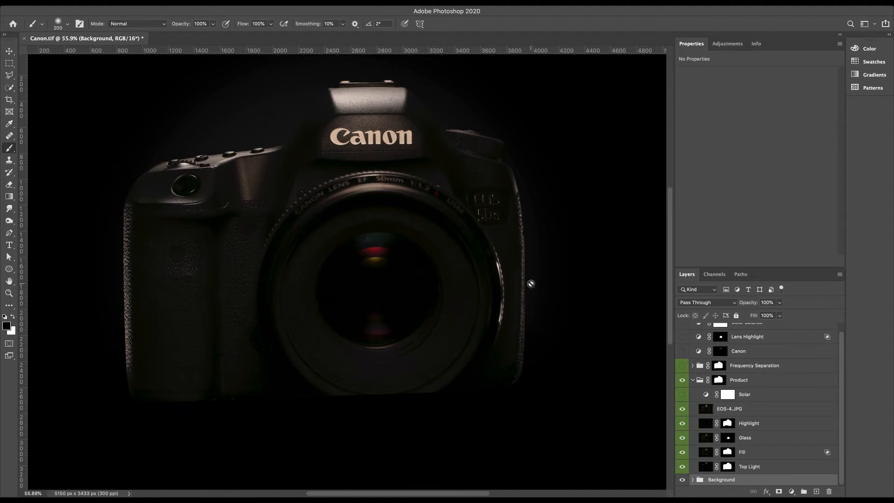
pyautogui.click(682, 410)
pyautogui.click(752, 410)
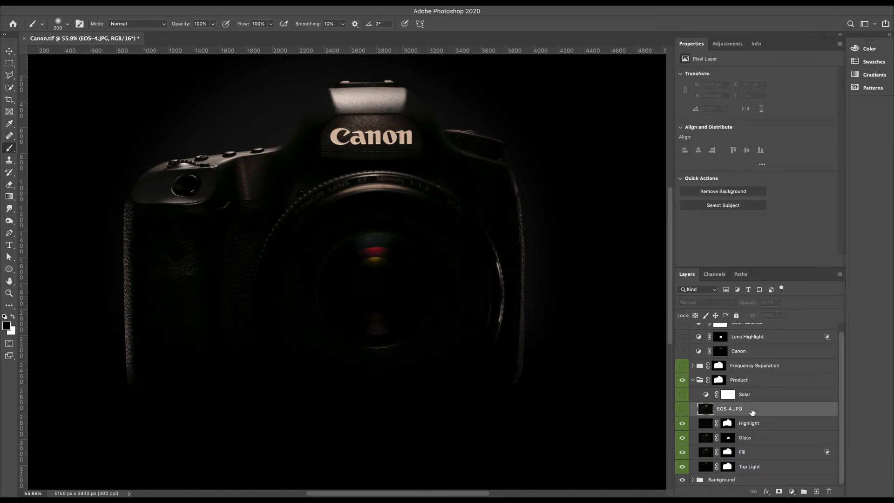
pyautogui.press('Delete')
# Step: Compare the camera with and without the Solar curves adjustment in the Product group, leaving the adjustment hidden
pyautogui.click(749, 403)
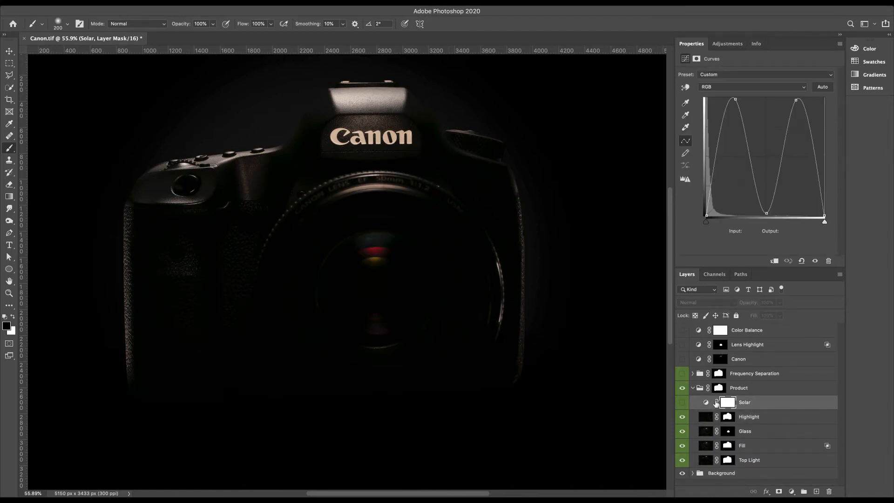
pyautogui.click(682, 402)
pyautogui.click(682, 403)
pyautogui.click(682, 402)
pyautogui.click(682, 403)
pyautogui.click(681, 402)
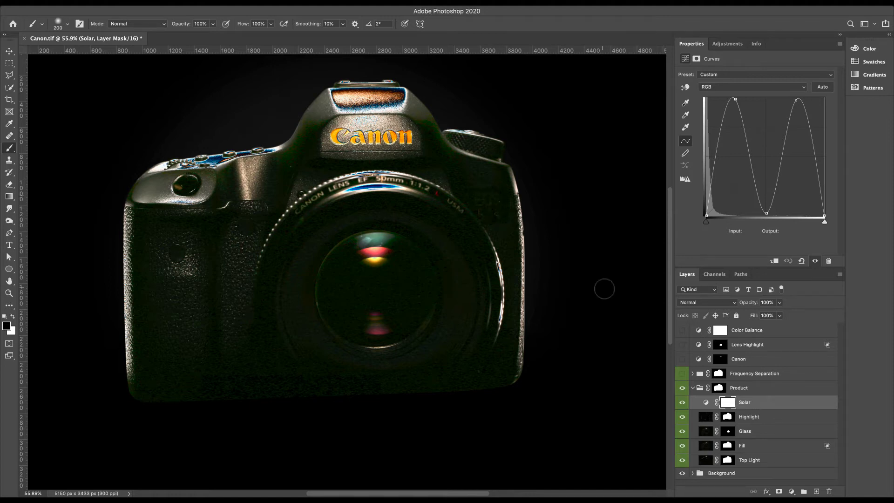
pyautogui.click(682, 403)
pyautogui.click(682, 403)
pyautogui.click(682, 403)
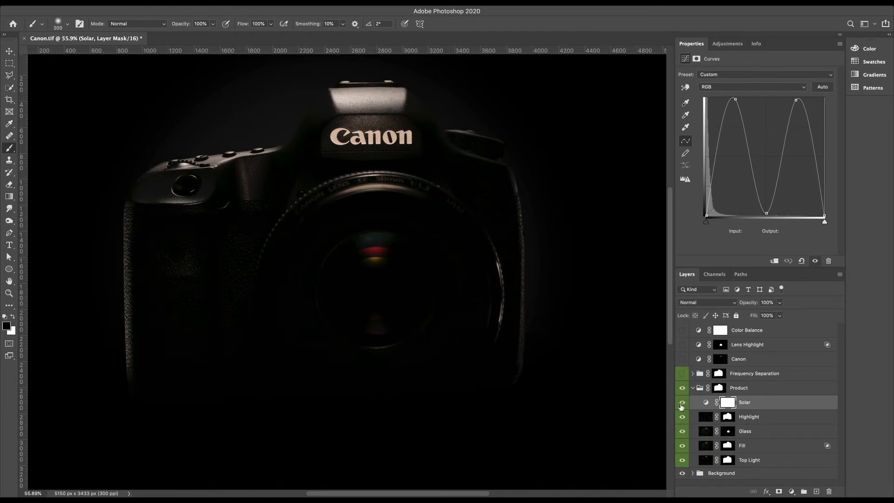
pyautogui.click(682, 403)
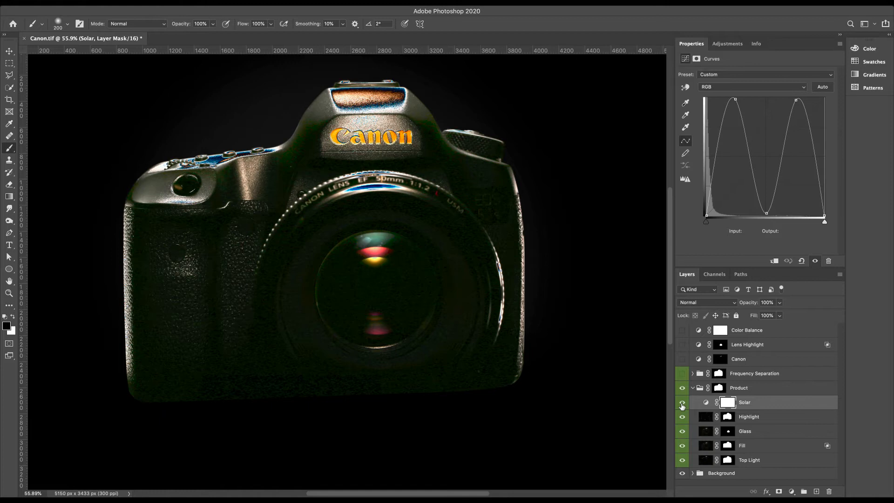
pyautogui.click(682, 405)
pyautogui.click(764, 404)
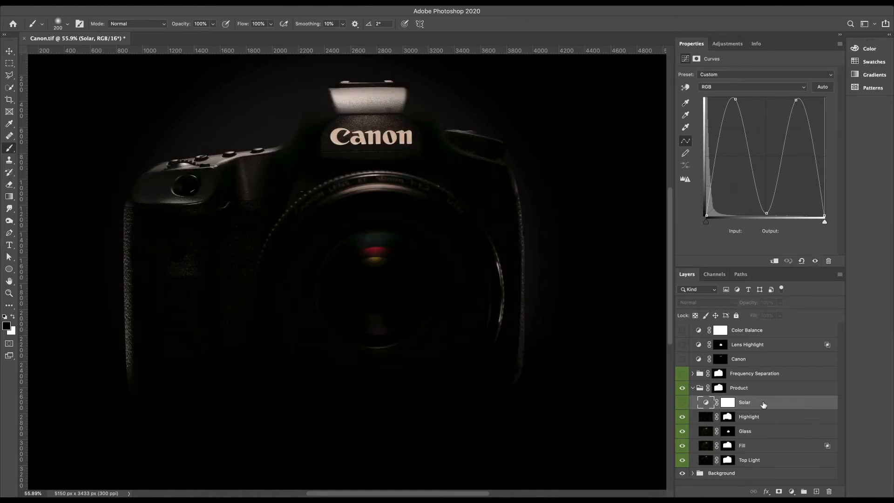
# Step: Delete the Solar curves layer and hide the Highlight, Glass and Fill layers so only Top Light shows in the Product group
pyautogui.press('Delete')
pyautogui.moveTo(682, 405); pyautogui.dragTo(685, 452)
pyautogui.click(683, 446)
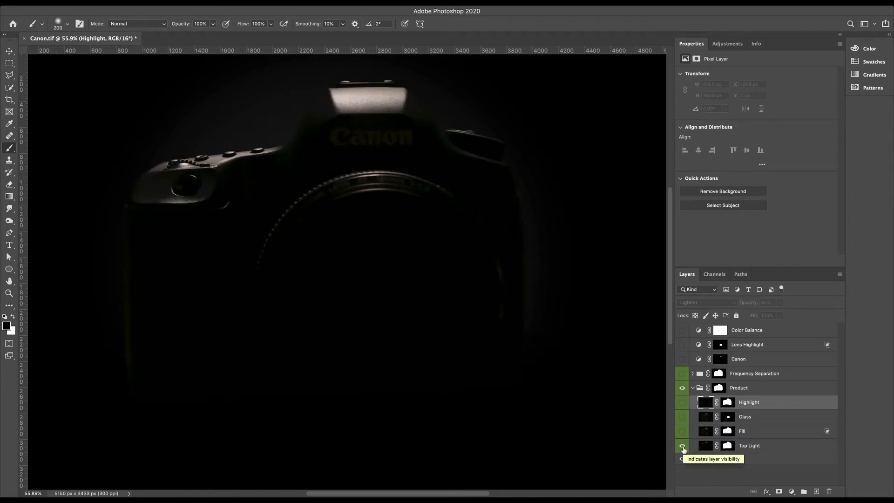
pyautogui.scroll(-2, 420, 390)
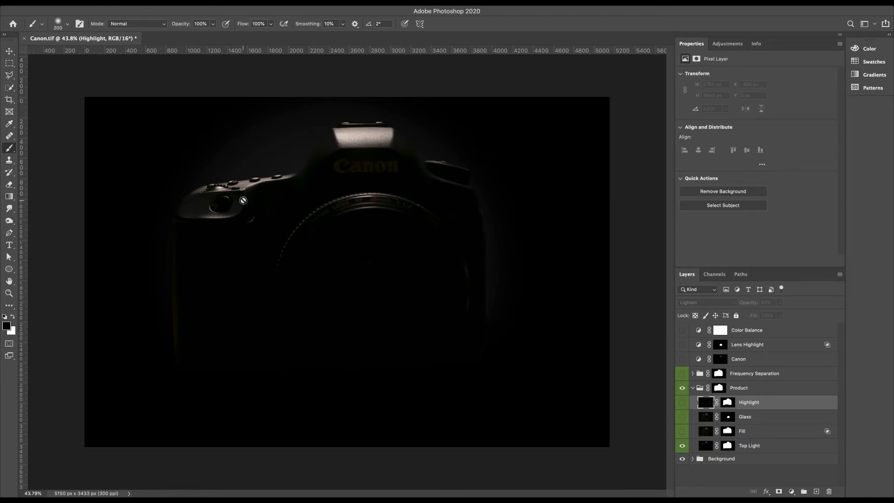
# Step: Show the Fill layer over Top Light and check the blend modes of both layers
pyautogui.click(682, 431)
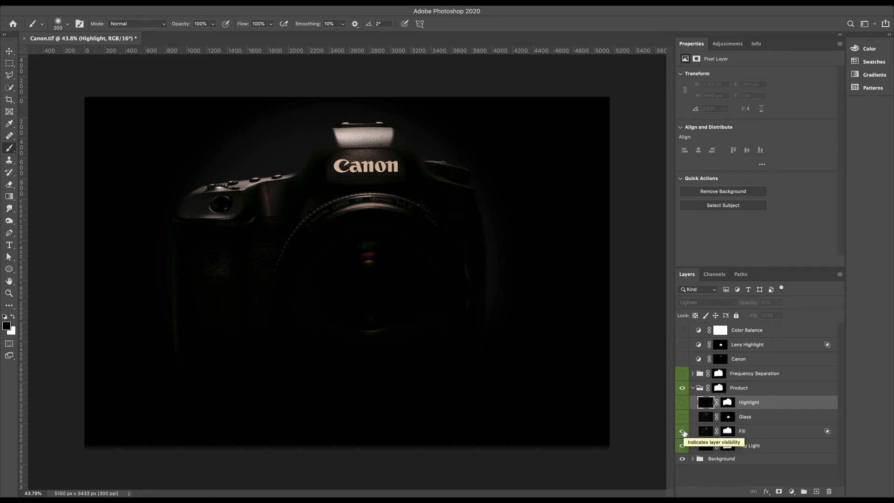
pyautogui.click(761, 433)
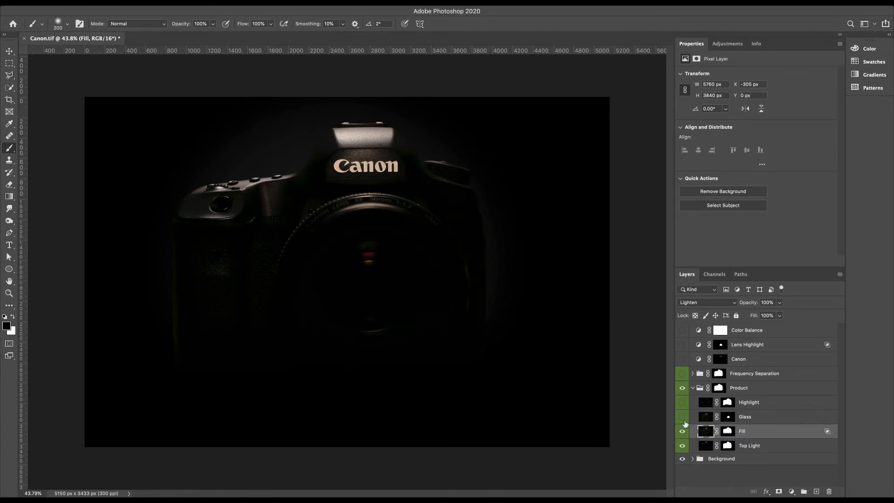
pyautogui.click(780, 446)
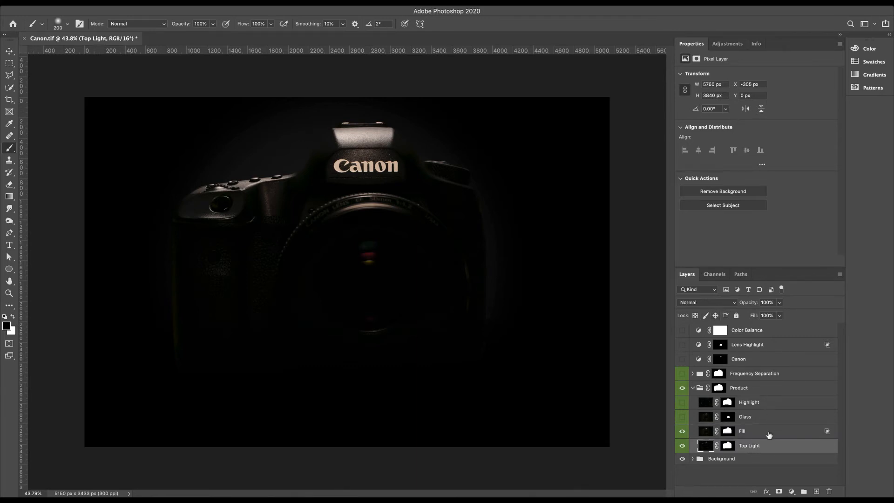
pyautogui.click(769, 434)
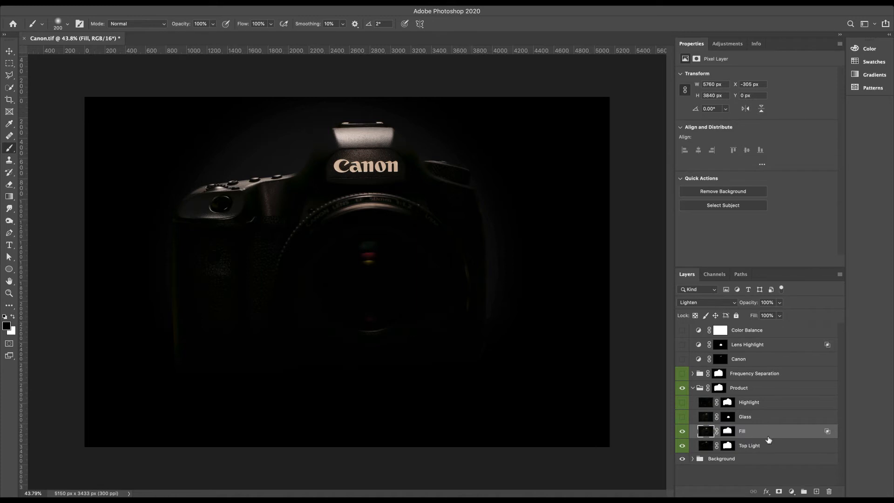
# Step: Show the Glass layer, view its layer mask on its own, and return to the layer's image
pyautogui.click(754, 420)
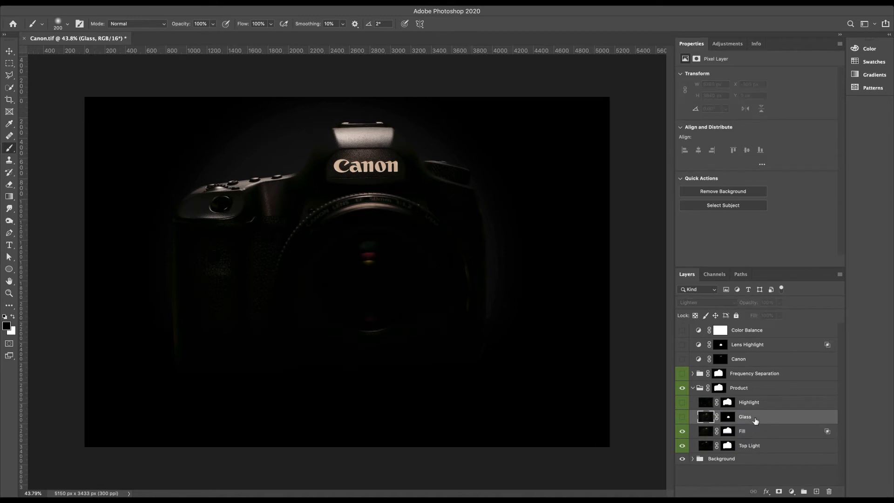
pyautogui.click(682, 418)
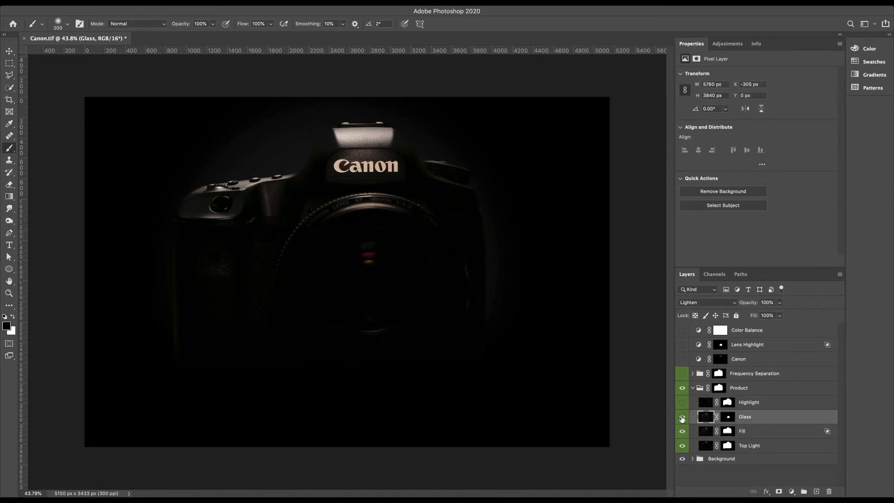
pyautogui.keyDown('alt'); pyautogui.click(729, 417); pyautogui.keyUp('alt')
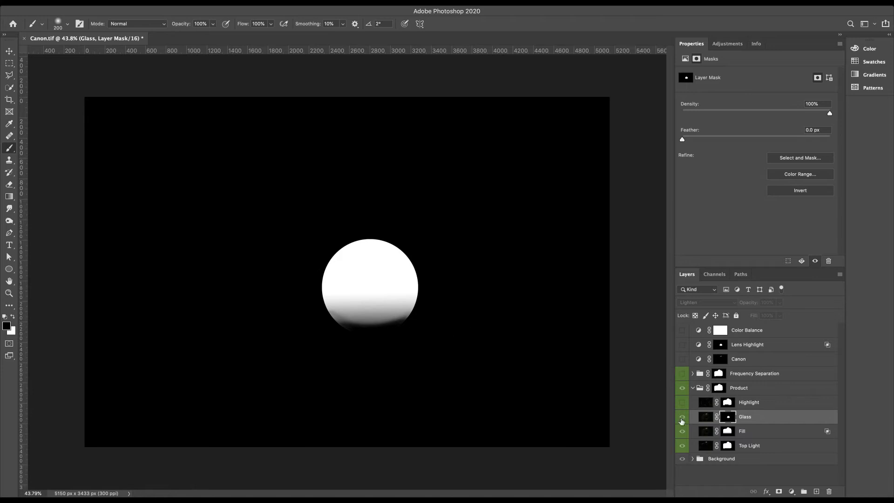
pyautogui.click(705, 420)
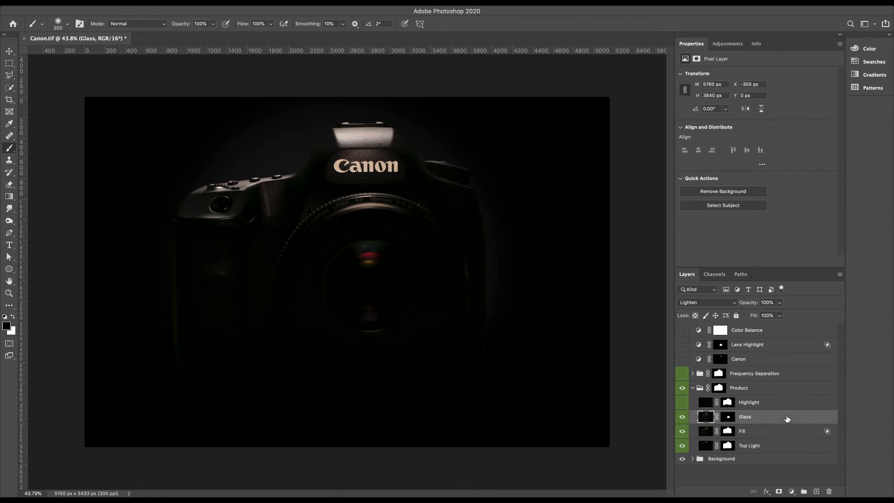
# Step: Compare the lens with and without the Glass layer, leaving the layer shown
pyautogui.click(683, 417)
pyautogui.click(683, 416)
pyautogui.click(683, 417)
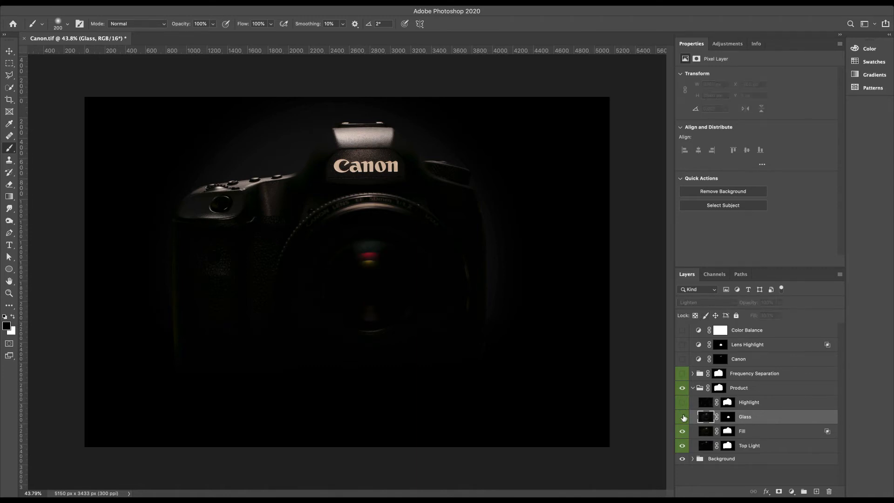
pyautogui.click(683, 417)
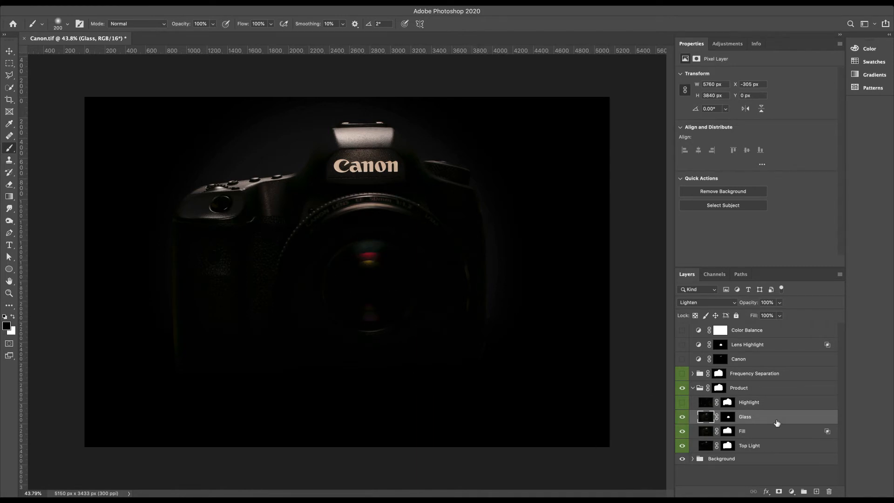
pyautogui.click(682, 417)
pyautogui.click(683, 417)
# Step: Select and show the Highlight layer, and collapse the Product group
pyautogui.click(772, 405)
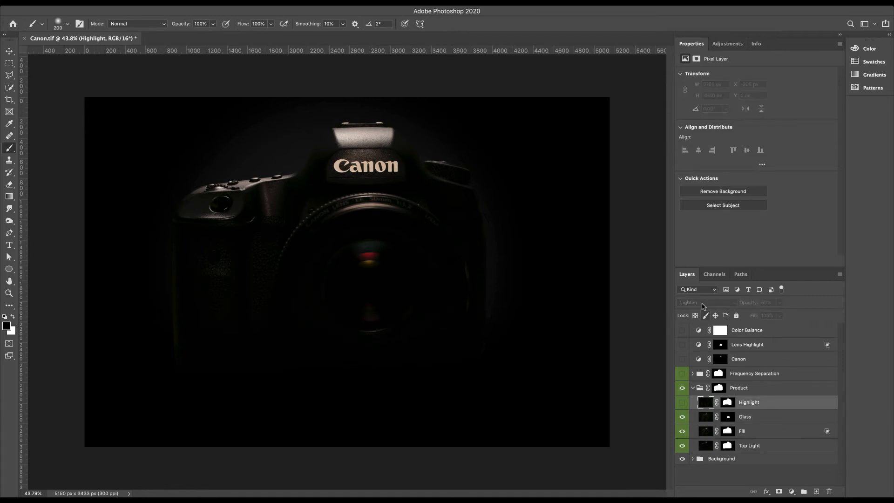
pyautogui.click(682, 404)
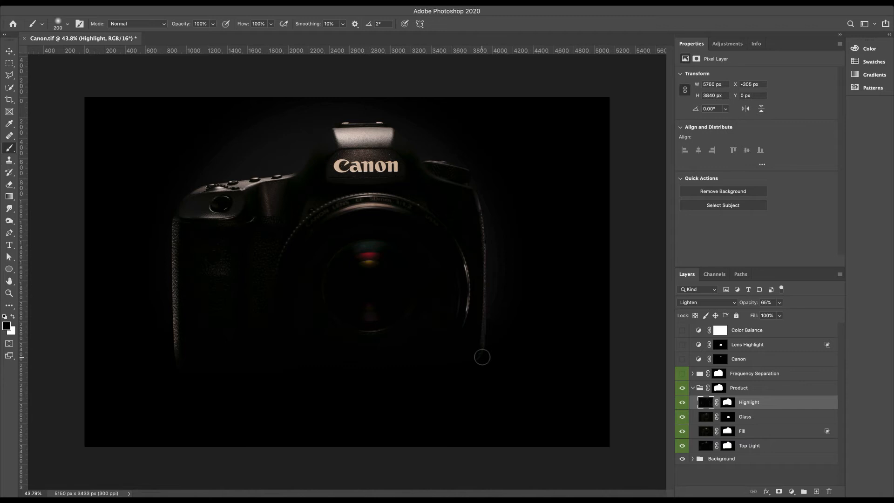
pyautogui.click(692, 388)
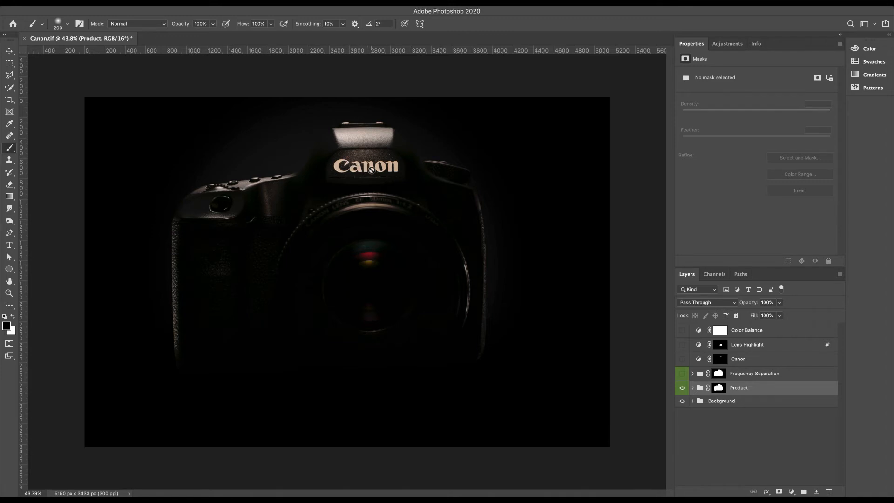
# Step: Examine the Canon logo, the surrounding body texture and the lens reflections up close and from afar
pyautogui.scroll(8, 372, 170)
pyautogui.scroll(5, 371, 170)
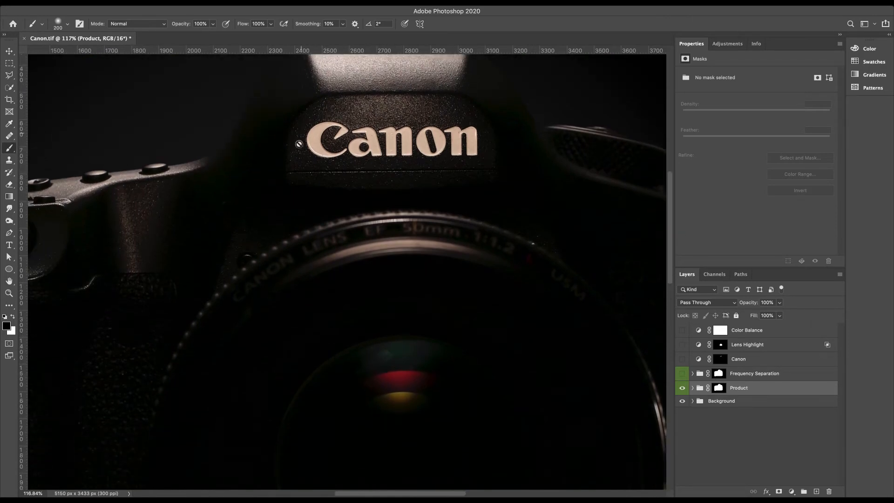
pyautogui.scroll(5, 368, 175)
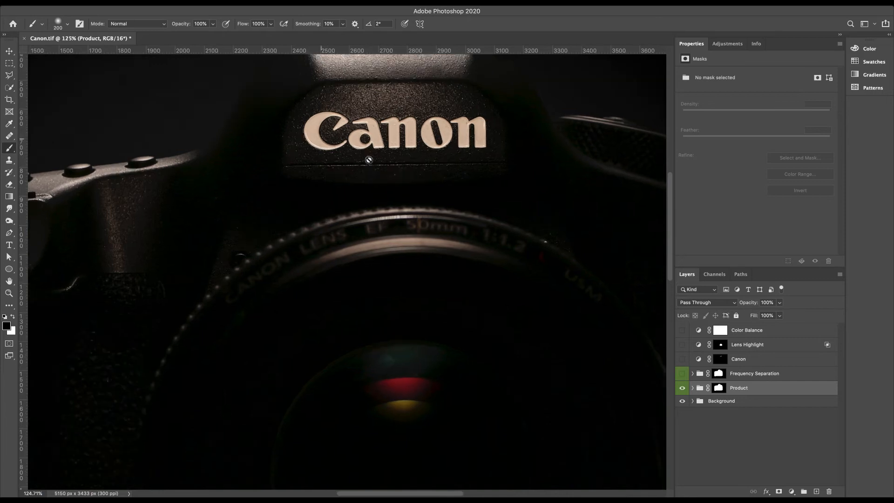
pyautogui.scroll(5, 369, 160)
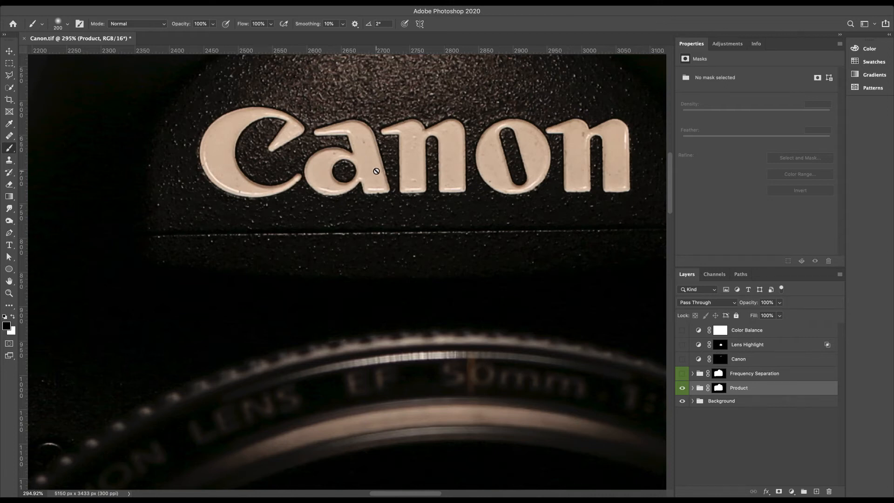
pyautogui.scroll(-4, 376, 171)
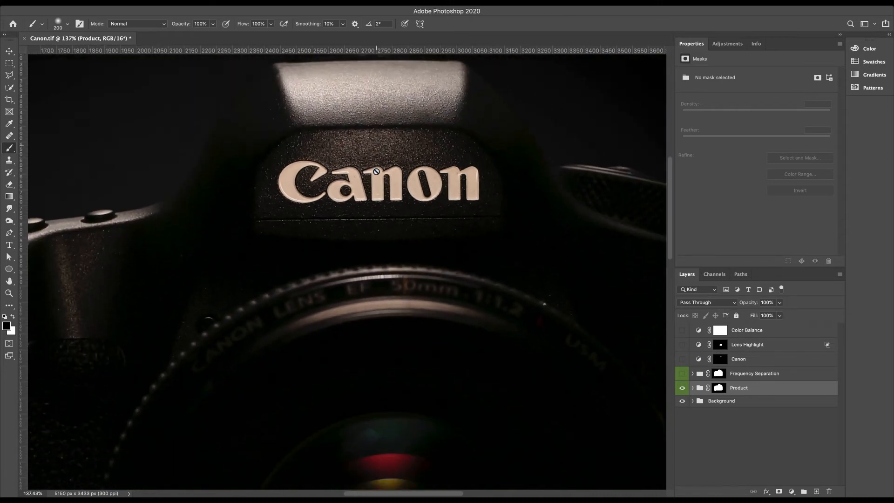
pyautogui.scroll(-5, 391, 196)
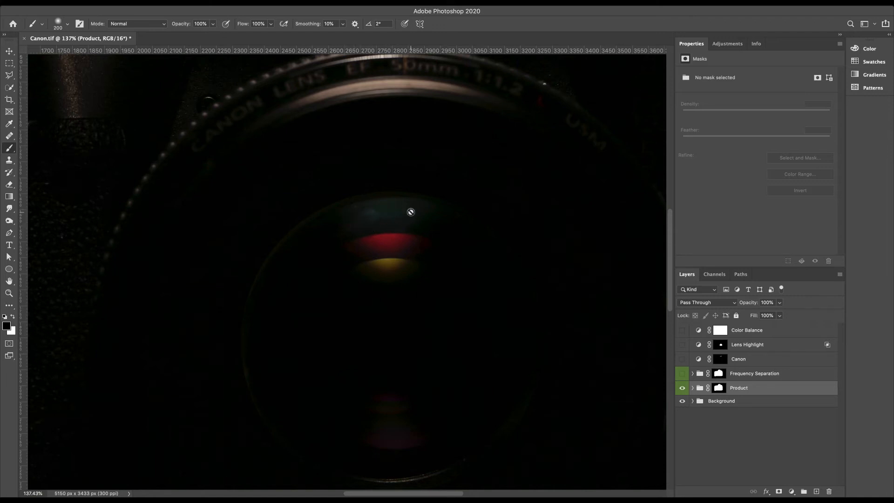
pyautogui.scroll(-4, 409, 210)
pyautogui.scroll(-3, 409, 213)
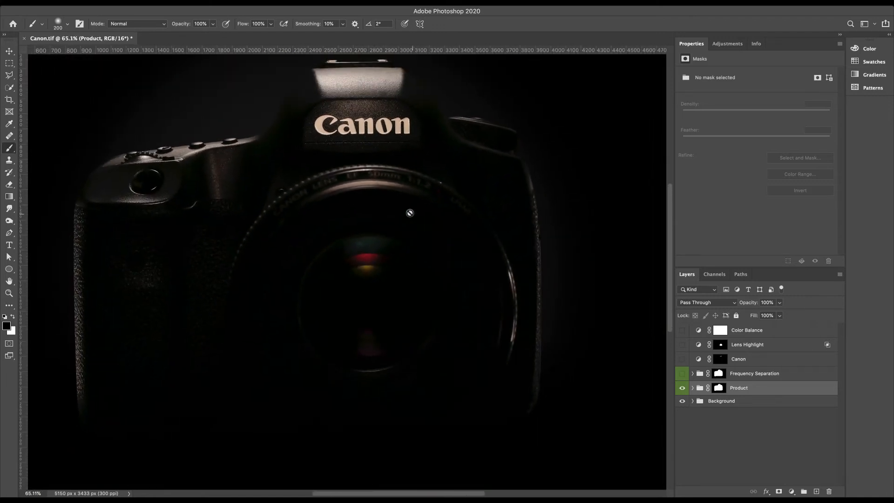
pyautogui.scroll(7, 409, 213)
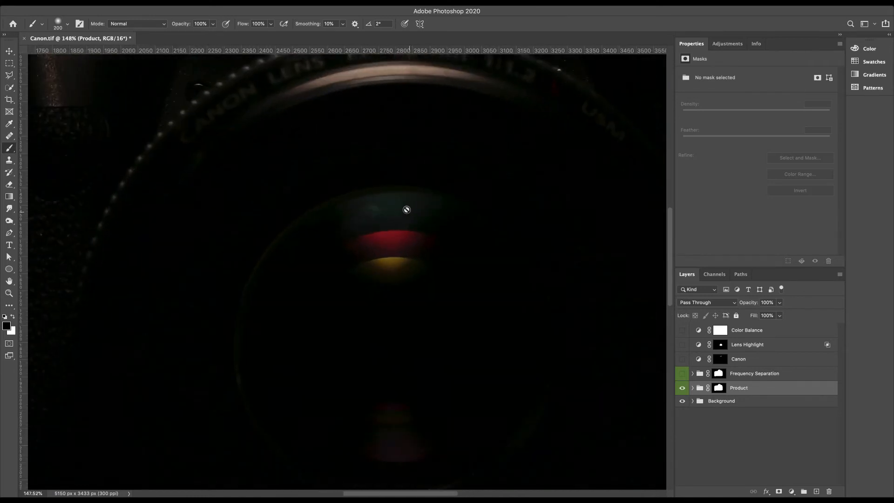
pyautogui.scroll(-4, 436, 233)
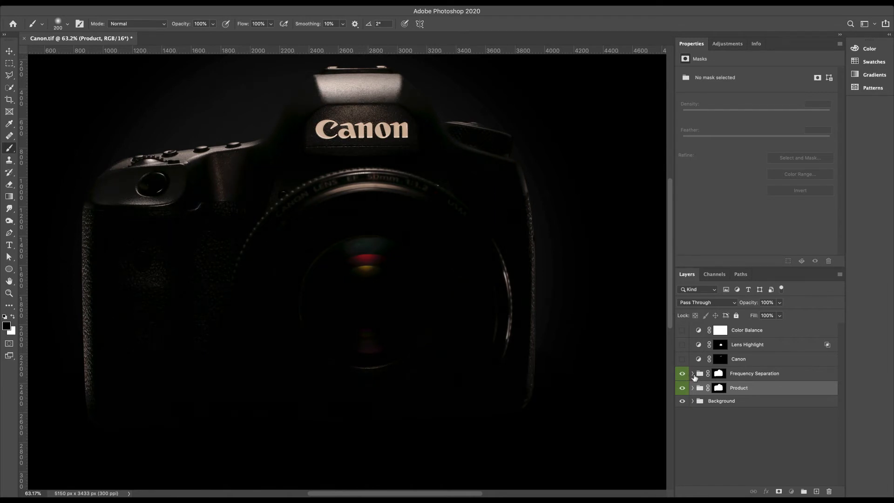
# Step: Expand the visible Frequency Separation group, select its Low Median layer and collapse that layer's smart filter list
pyautogui.click(692, 374)
pyautogui.scroll(-2, 693, 377)
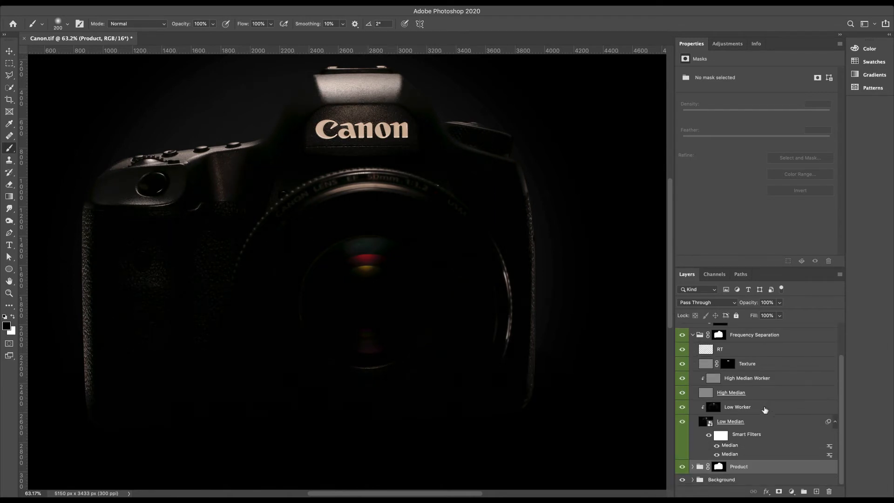
pyautogui.click(776, 422)
pyautogui.click(835, 423)
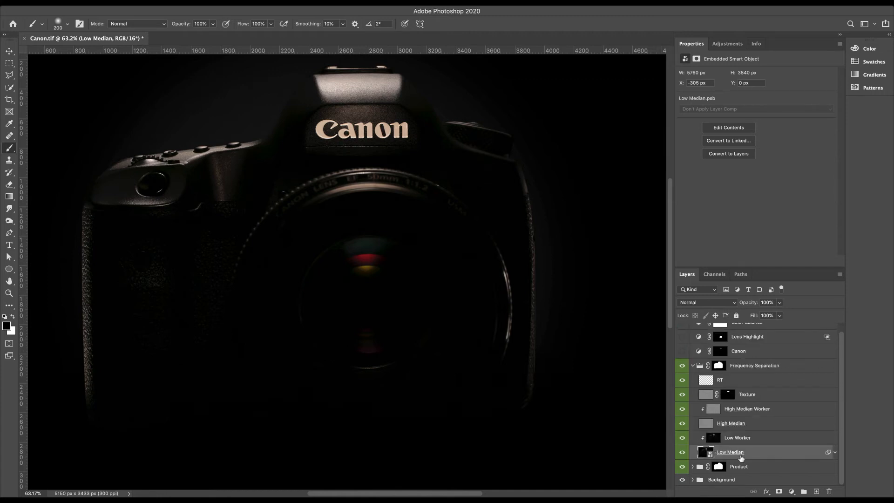
# Step: Hide the High Median, High Median Worker and Texture layers, inspecting the camera's low-frequency image up close
pyautogui.click(679, 424)
pyautogui.click(682, 409)
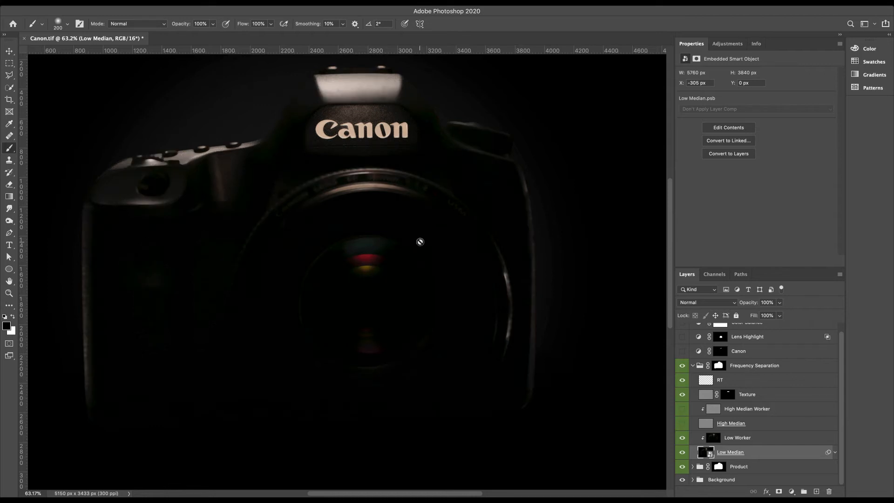
pyautogui.scroll(10, 420, 242)
pyautogui.scroll(-10, 420, 240)
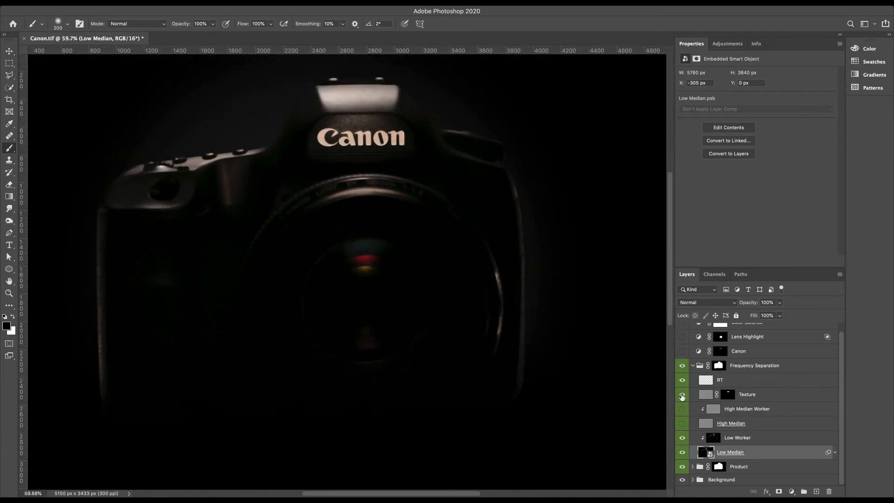
pyautogui.click(682, 396)
# Step: Select the Low Worker layer and compare the camera with and without it, leaving it shown
pyautogui.click(740, 439)
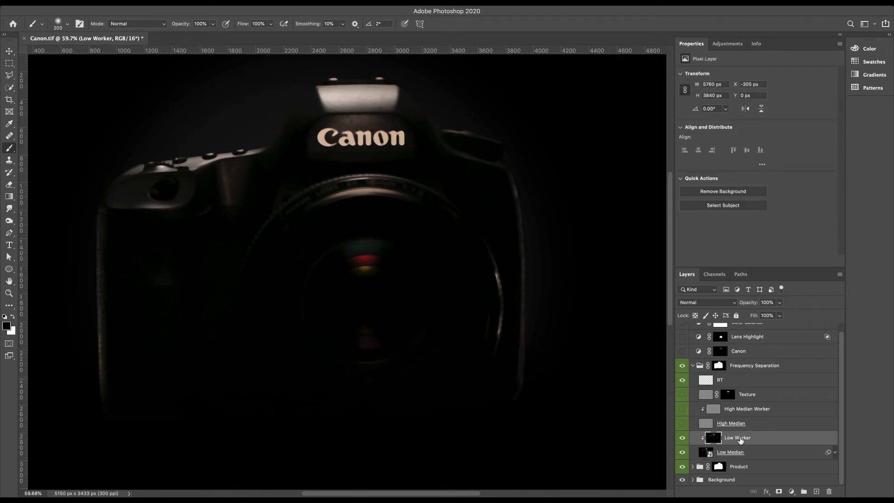
pyautogui.click(683, 438)
pyautogui.click(683, 438)
pyautogui.click(681, 438)
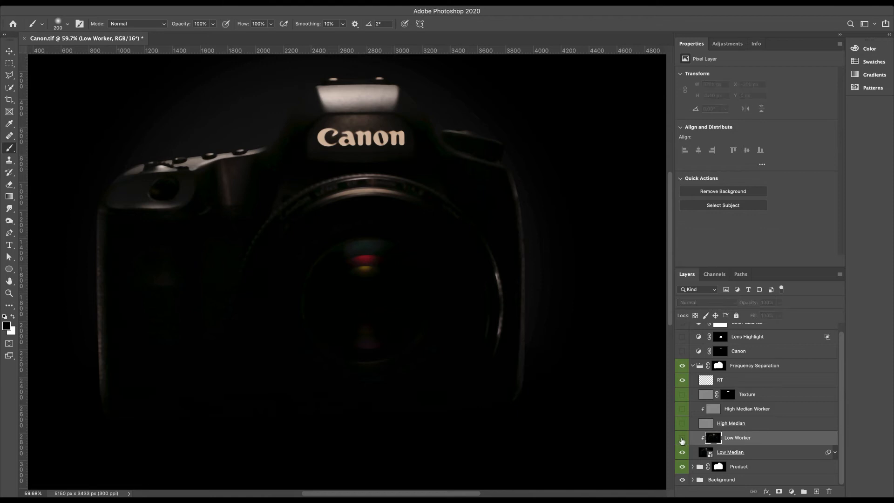
pyautogui.click(682, 439)
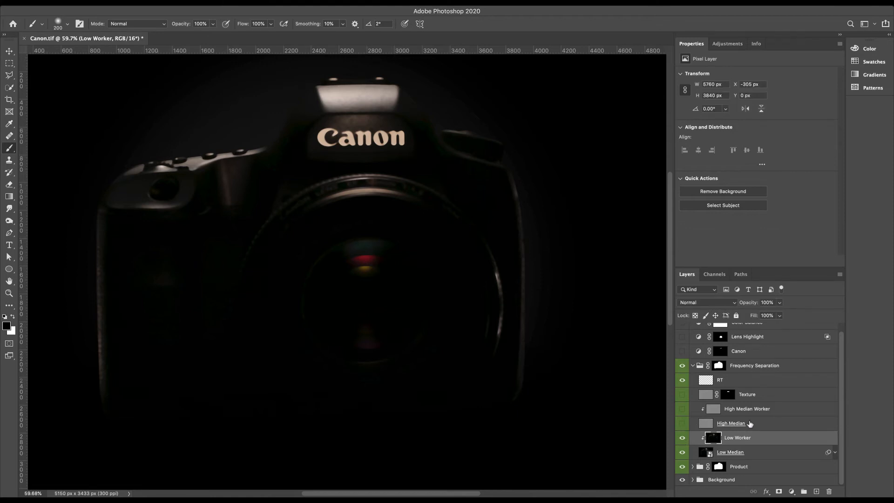
# Step: Isolate the High Median layer and inspect its texture detail around the Canon logo
pyautogui.click(764, 424)
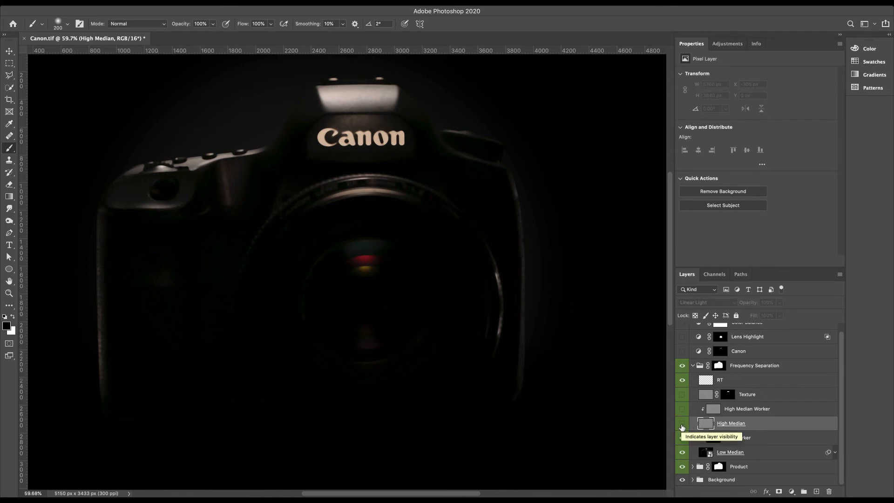
pyautogui.keyDown('alt'); pyautogui.click(682, 425); pyautogui.keyUp('alt')
pyautogui.scroll(5, 359, 257)
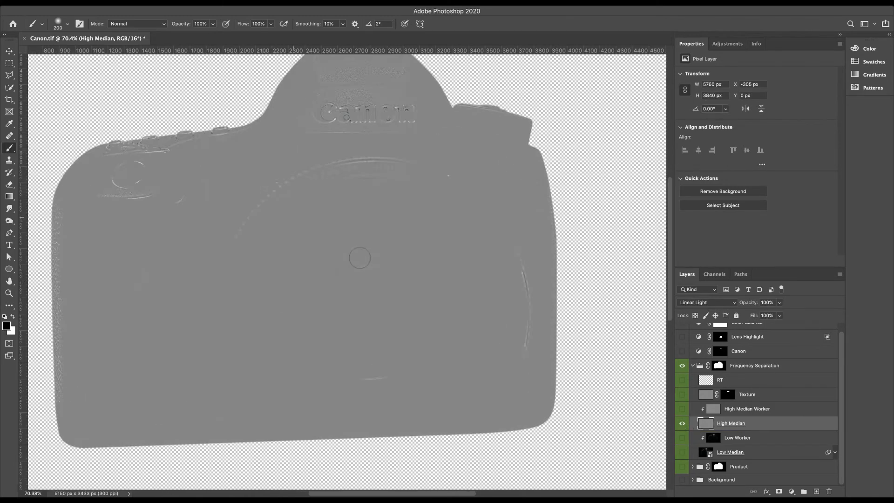
pyautogui.scroll(3, 360, 257)
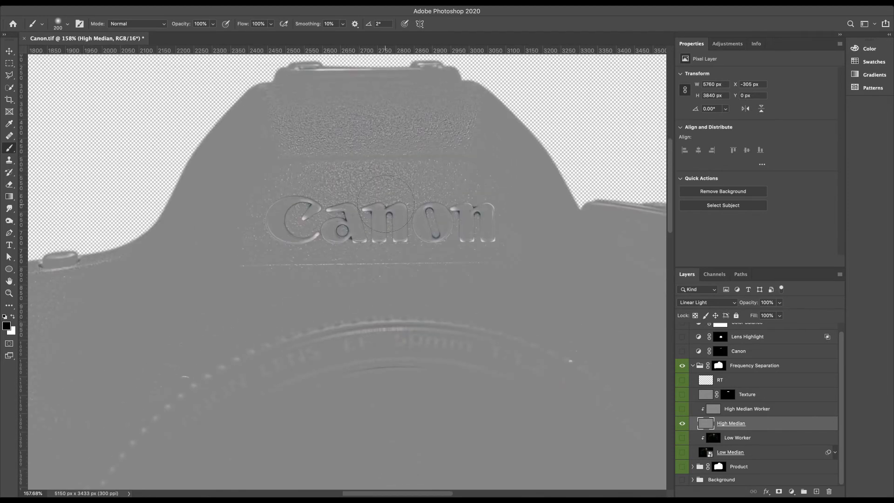
pyautogui.scroll(-2, 369, 244)
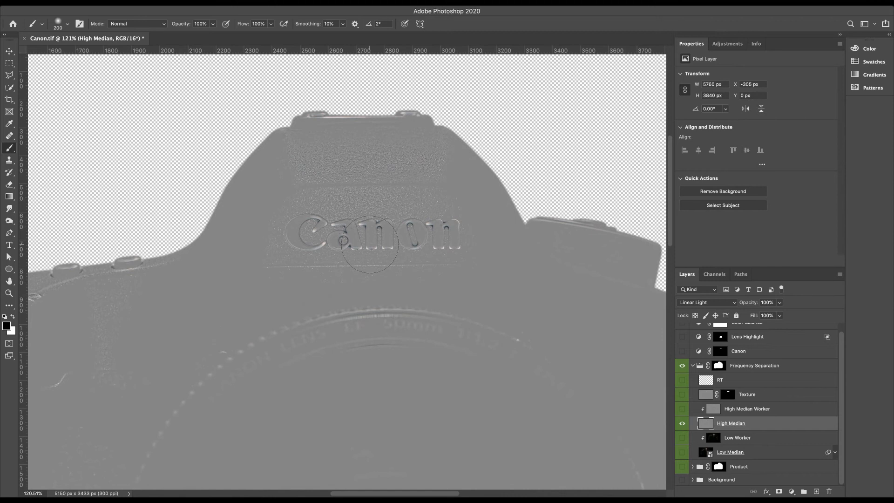
pyautogui.scroll(-2, 369, 244)
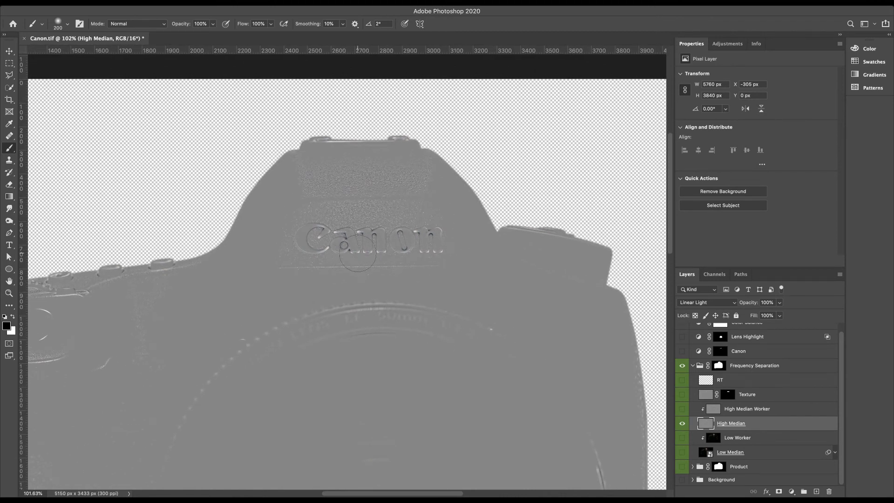
# Step: Restore the visibility of the other composite layers and show the High Median layer over the low-frequency camera image
pyautogui.scroll(-2, 378, 228)
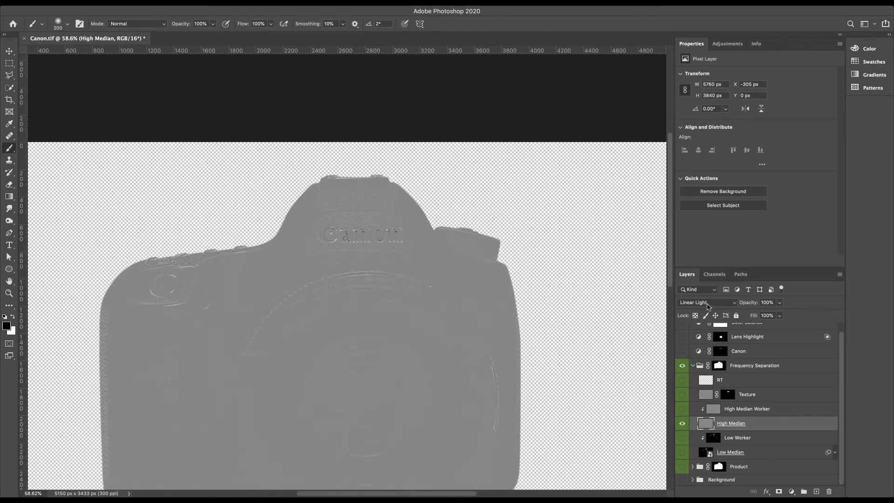
pyautogui.keyDown('alt'); pyautogui.click(682, 424); pyautogui.keyUp('alt')
pyautogui.scroll(1, 460, 351)
pyautogui.scroll(5, 459, 351)
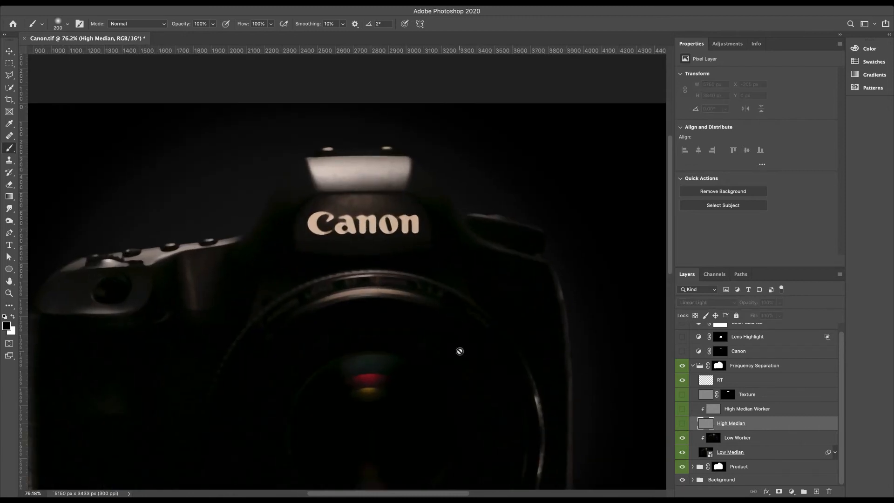
pyautogui.click(681, 425)
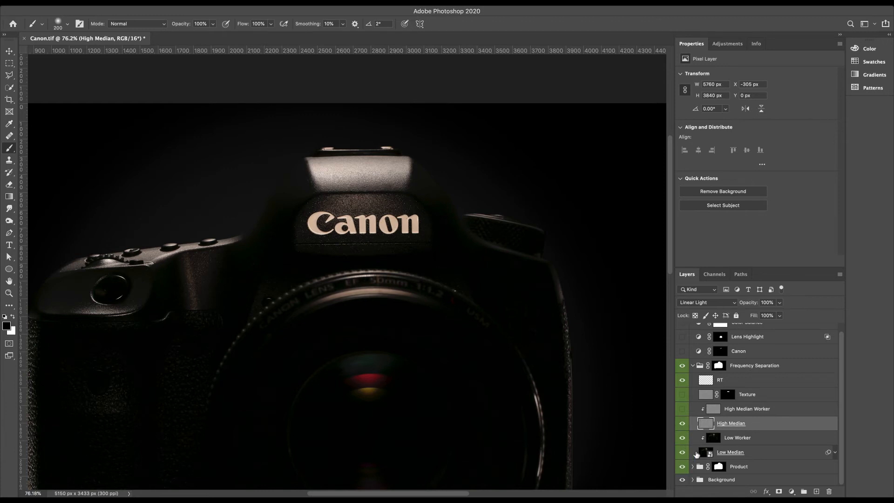
# Step: Compare the camera with and without the Low Worker layer and the Frequency Separation group, leaving both shown
pyautogui.click(682, 438)
pyautogui.click(683, 366)
pyautogui.click(682, 438)
pyautogui.click(682, 365)
# Step: Show the High Median Worker layer and briefly preview the Texture layer, leaving Texture hidden
pyautogui.click(682, 410)
pyautogui.click(682, 395)
pyautogui.click(682, 395)
pyautogui.scroll(5, 433, 239)
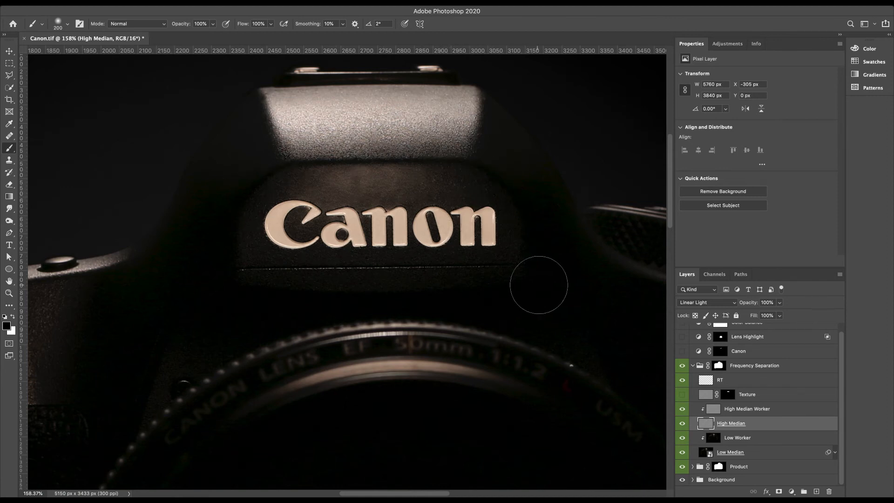
pyautogui.scroll(-1, 371, 282)
pyautogui.scroll(-1, 373, 286)
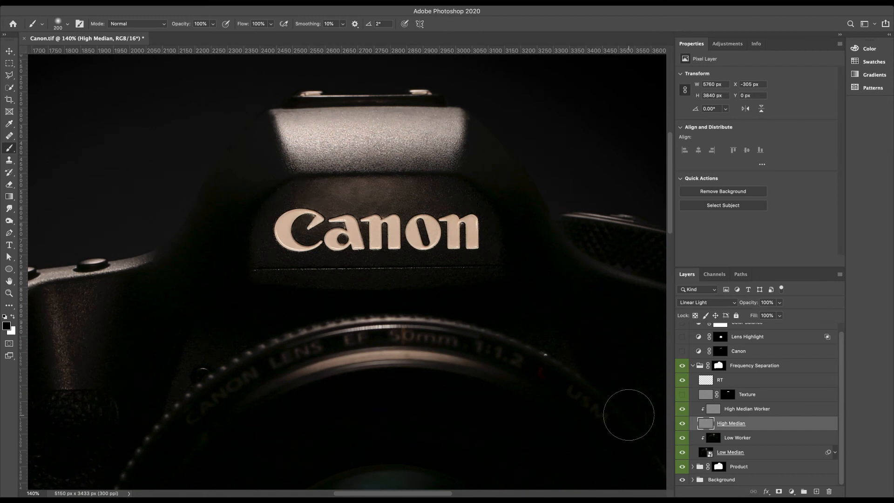
# Step: Compare the surface around the Canon logo with and without the High Median Worker layer and inspect the camera's grip side
pyautogui.click(683, 409)
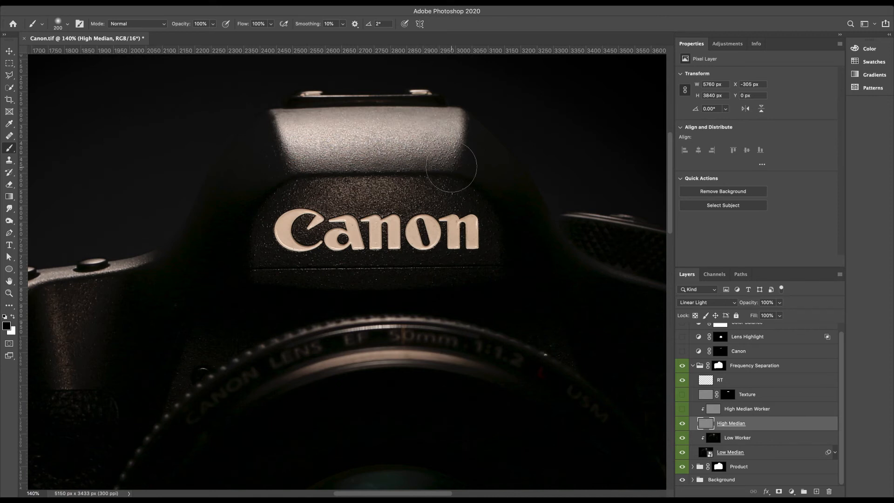
pyautogui.click(683, 409)
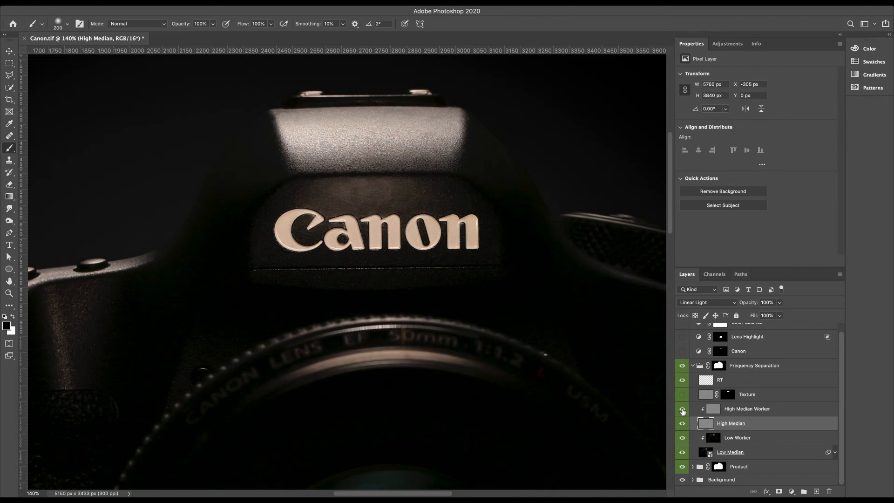
pyautogui.click(683, 410)
pyautogui.hscroll(-1, 385, 264)
pyautogui.scroll(-3, 385, 264)
pyautogui.hscroll(-4, 385, 264)
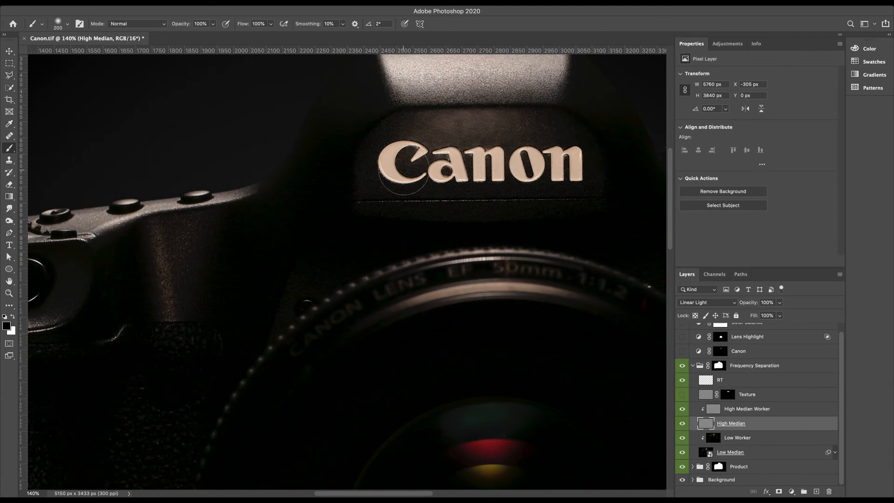
pyautogui.scroll(-1, 413, 162)
pyautogui.hscroll(-3, 414, 162)
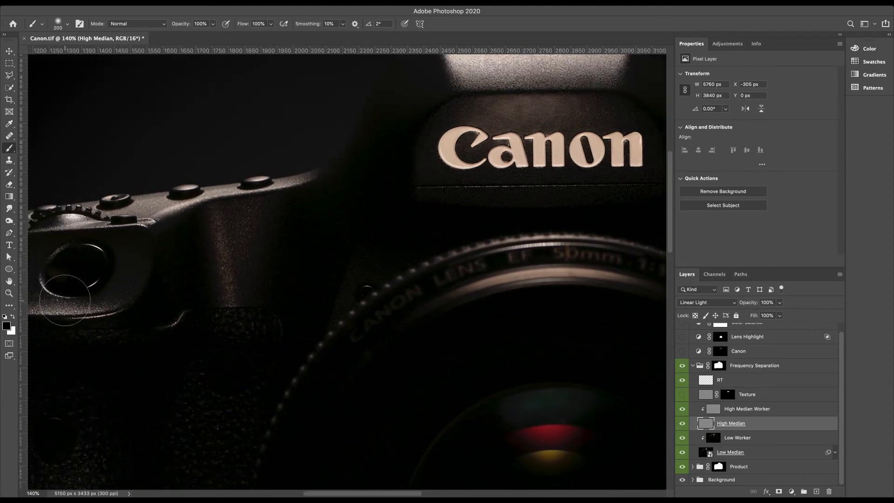
pyautogui.hscroll(-1, 64, 300)
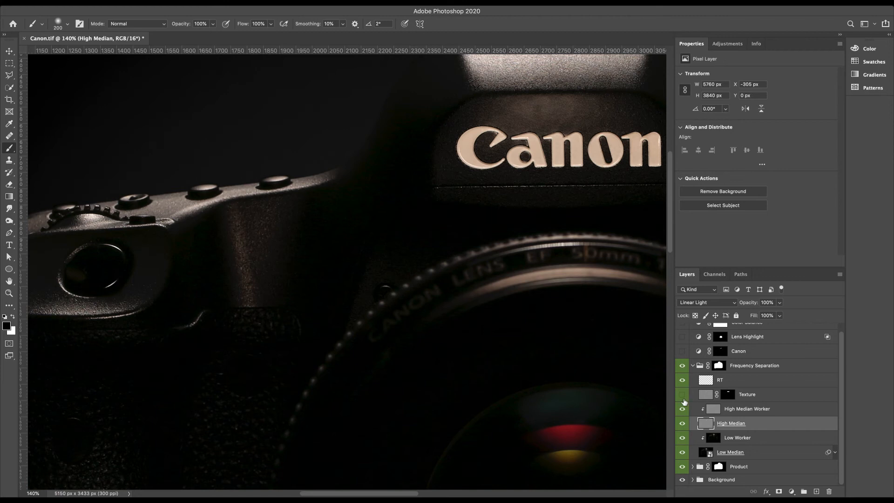
# Step: Compare the grip and logo areas repeatedly with and without the High Median Worker layer, leaving it shown
pyautogui.click(681, 411)
pyautogui.click(681, 410)
pyautogui.click(681, 411)
pyautogui.click(681, 410)
pyautogui.click(681, 410)
pyautogui.click(681, 411)
pyautogui.click(681, 410)
pyautogui.click(682, 410)
pyautogui.scroll(5, 598, 219)
pyautogui.hscroll(5, 599, 220)
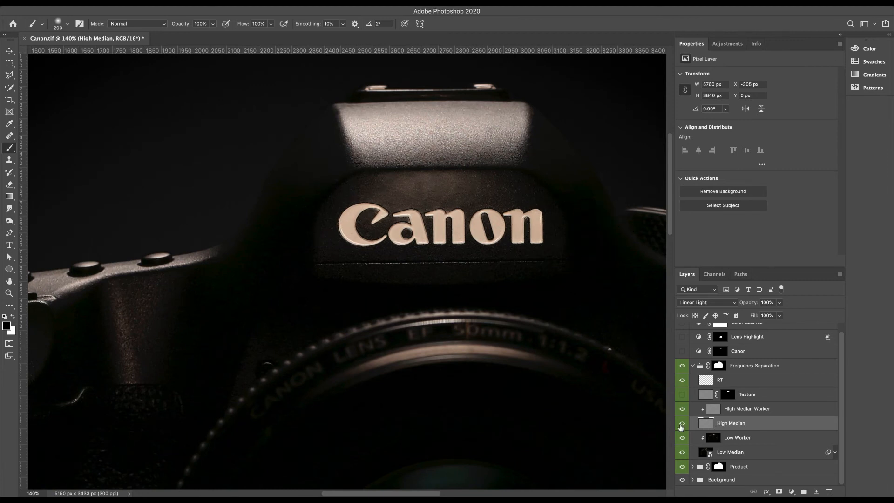
pyautogui.click(746, 412)
pyautogui.click(682, 411)
pyautogui.click(682, 411)
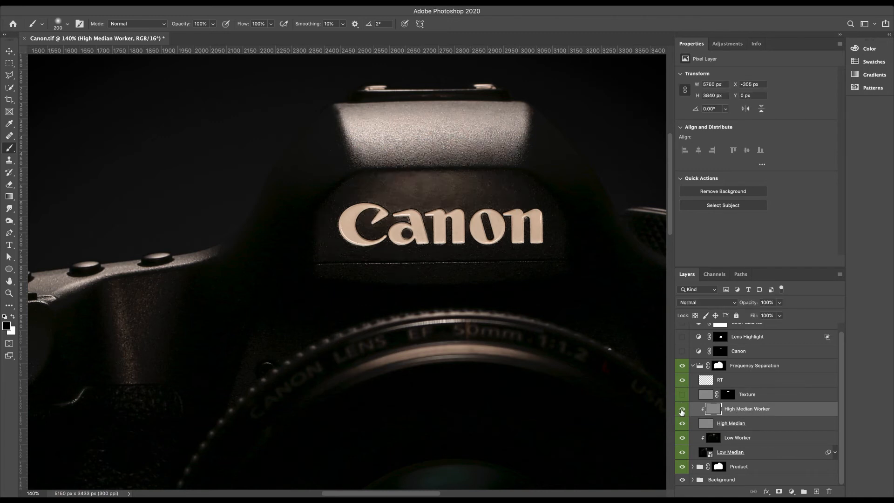
# Step: Show and select the Texture layer, inspect its layer mask around the Canon logo and return to the image
pyautogui.click(682, 397)
pyautogui.click(743, 424)
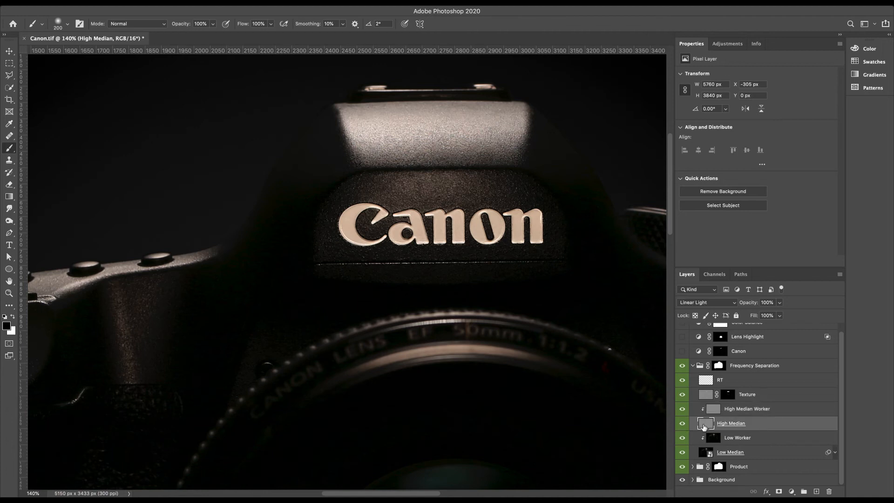
pyautogui.click(708, 396)
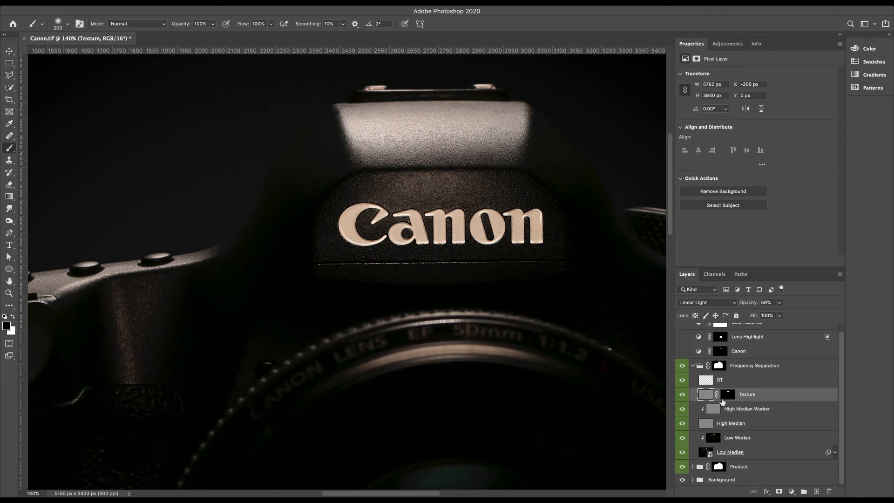
pyautogui.keyDown('alt'); pyautogui.click(728, 396); pyautogui.keyUp('alt')
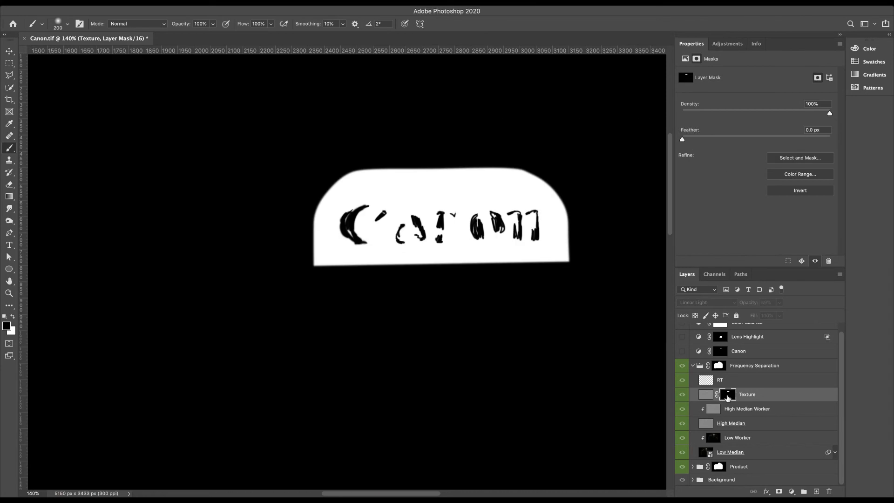
pyautogui.keyDown('alt'); pyautogui.click(728, 396); pyautogui.keyUp('alt')
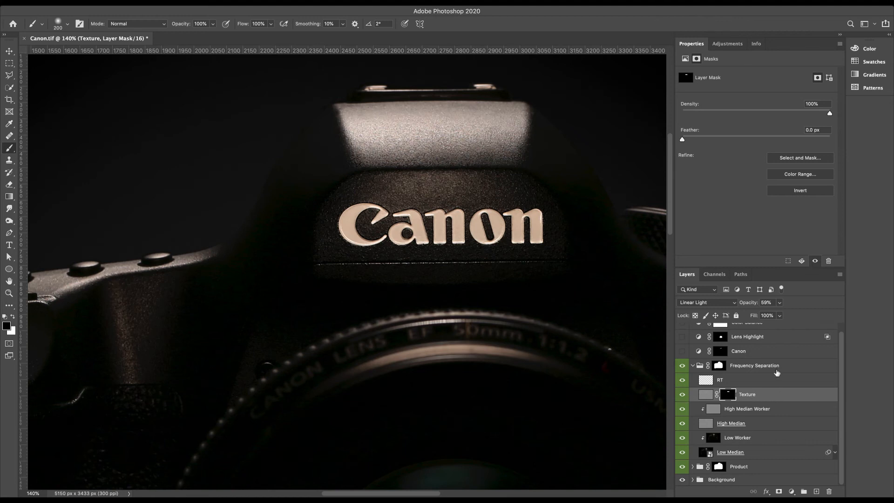
# Step: Set the Texture layer's opacity to 60% and compare the logo plate with and without it, leaving it shown
pyautogui.click(766, 303)
pyautogui.write('60')
pyautogui.click(682, 394)
pyautogui.click(682, 393)
pyautogui.click(683, 394)
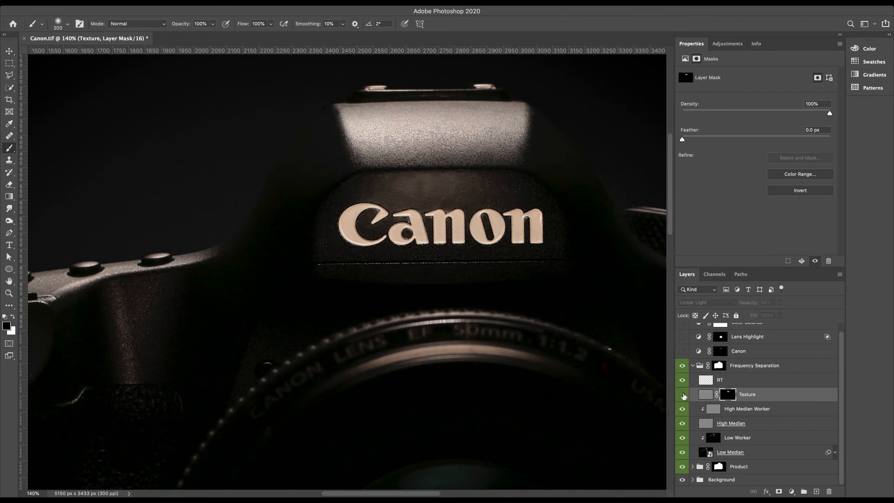
pyautogui.click(682, 395)
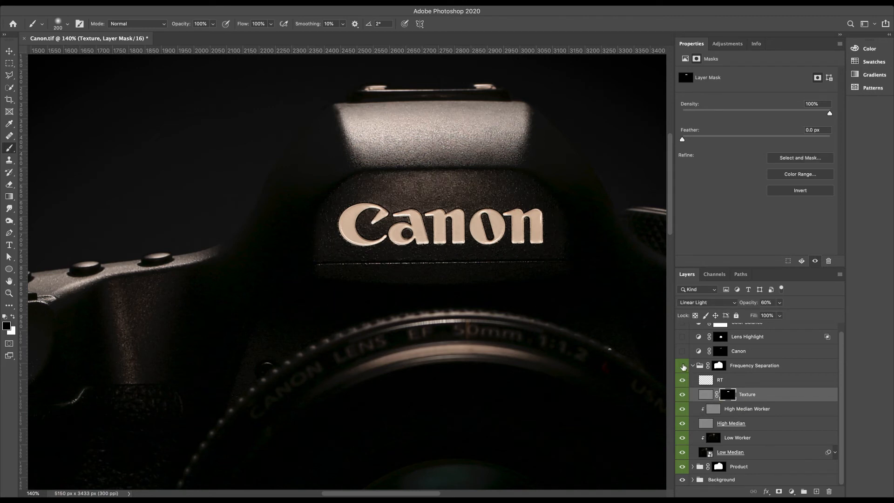
# Step: Compare the camera with and without the Frequency Separation group, collapse the group and fit the whole image in view
pyautogui.click(683, 366)
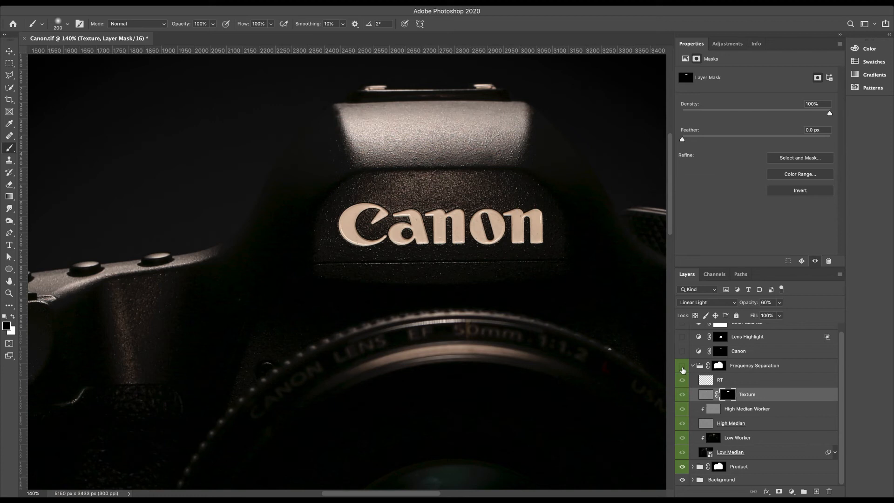
pyautogui.click(684, 367)
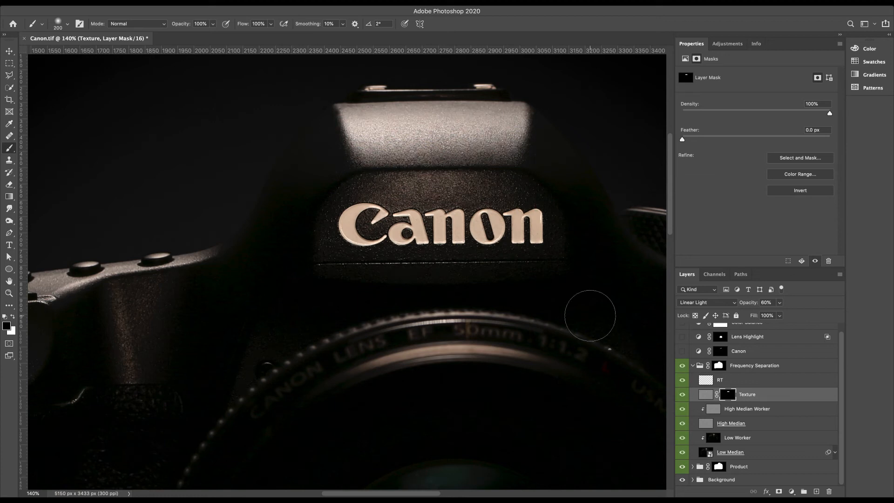
pyautogui.press('super+minus')
pyautogui.press('super+minus')
pyautogui.press('super+minus')
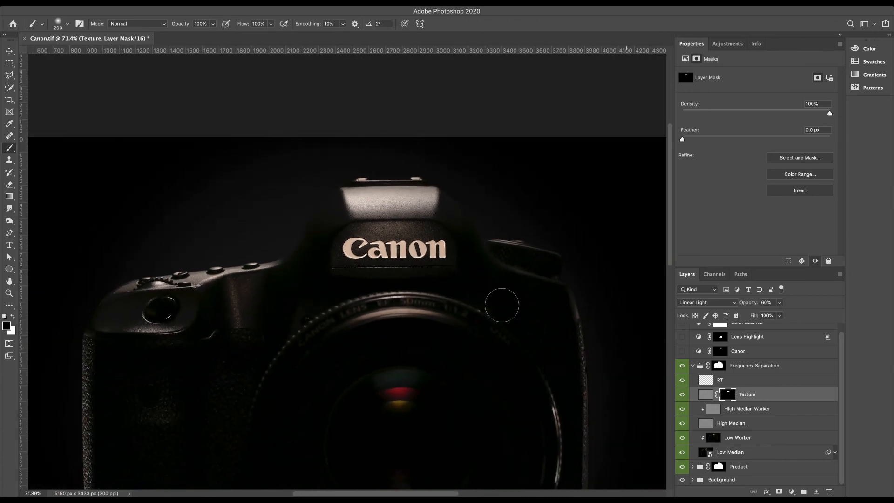
pyautogui.click(693, 366)
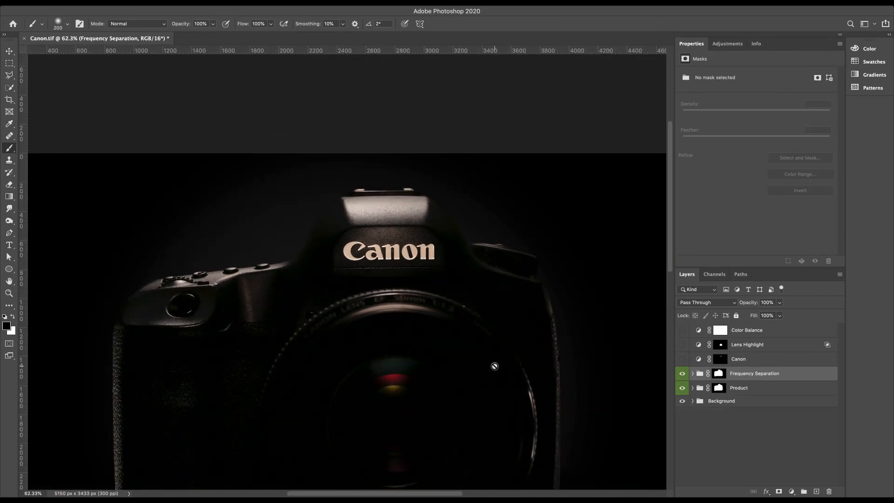
pyautogui.press('super+minus')
pyautogui.press('super+0')
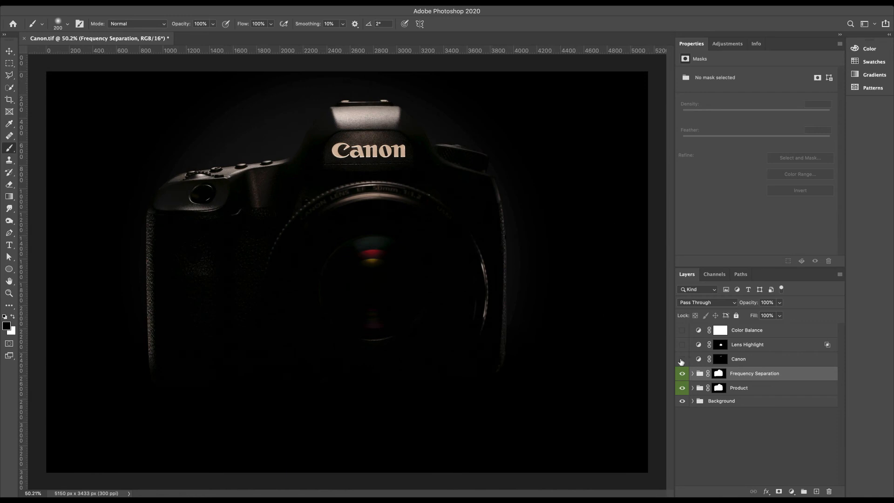
# Step: Inspect the Canon adjustment layer's mask around the logo and make that layer visible
pyautogui.keyDown('alt'); pyautogui.click(722, 360); pyautogui.keyUp('alt')
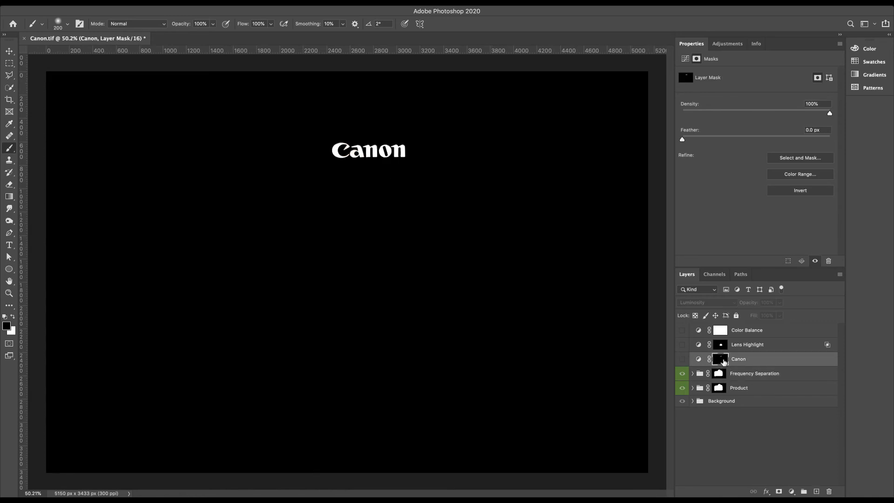
pyautogui.scroll(8, 408, 115)
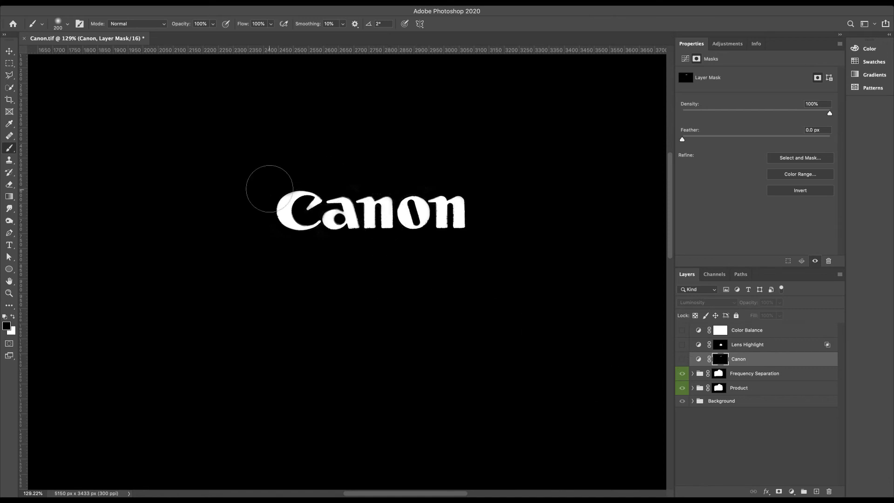
pyautogui.click(683, 359)
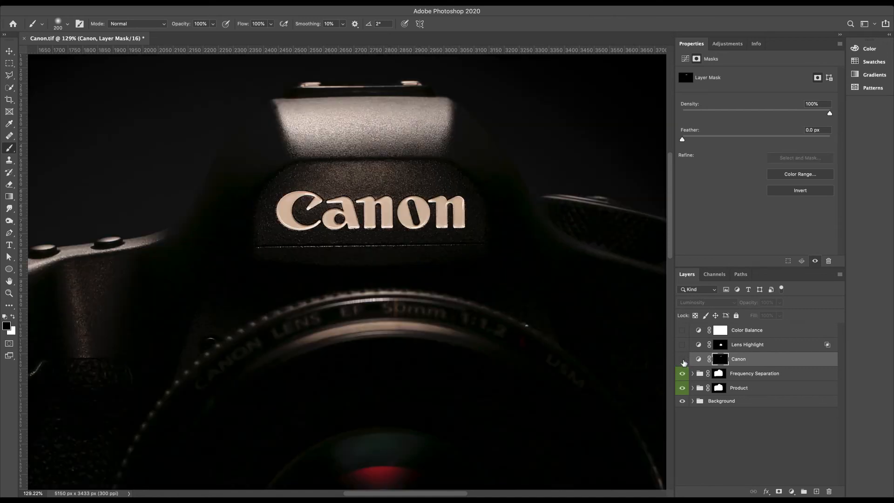
pyautogui.click(683, 360)
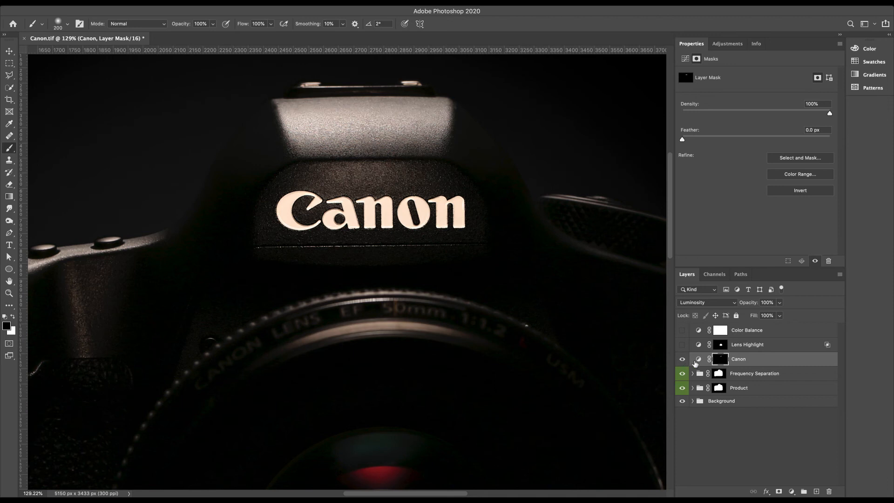
# Step: Examine the Canon layer's Curves settings and compare the logo brightness with and without the adjustment
pyautogui.click(697, 360)
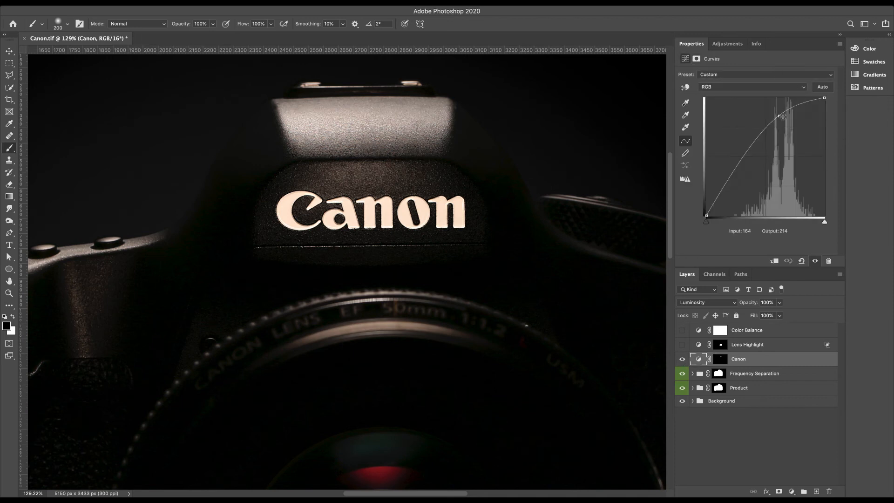
pyautogui.click(682, 360)
pyautogui.click(683, 359)
pyautogui.scroll(-5, 438, 295)
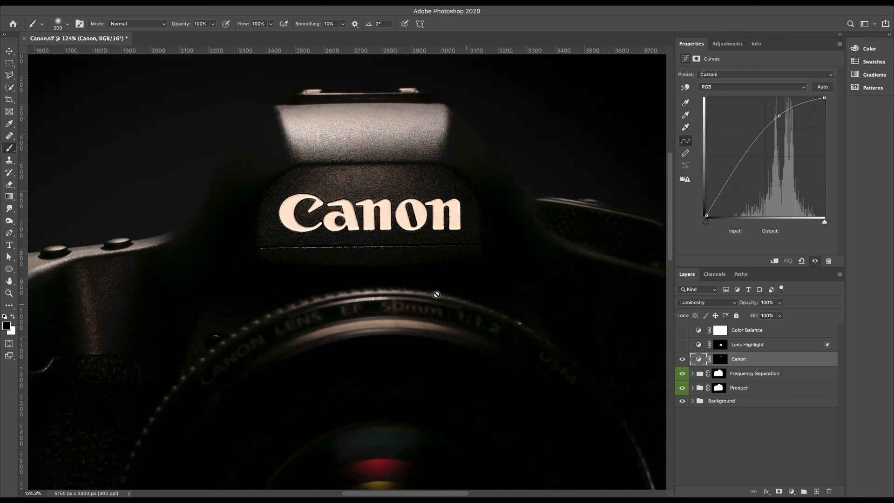
pyautogui.scroll(1, 436, 294)
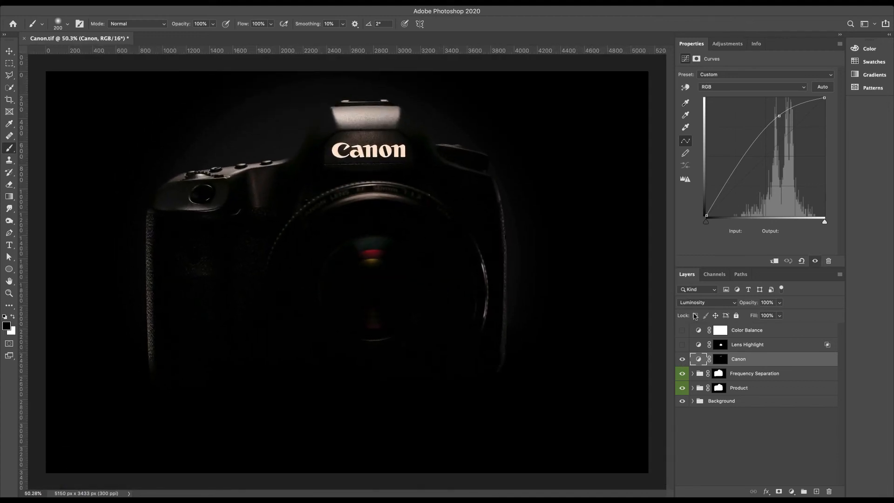
# Step: Select and show the Lens Highlight adjustment layer and inspect its layer mask over the lens
pyautogui.click(750, 349)
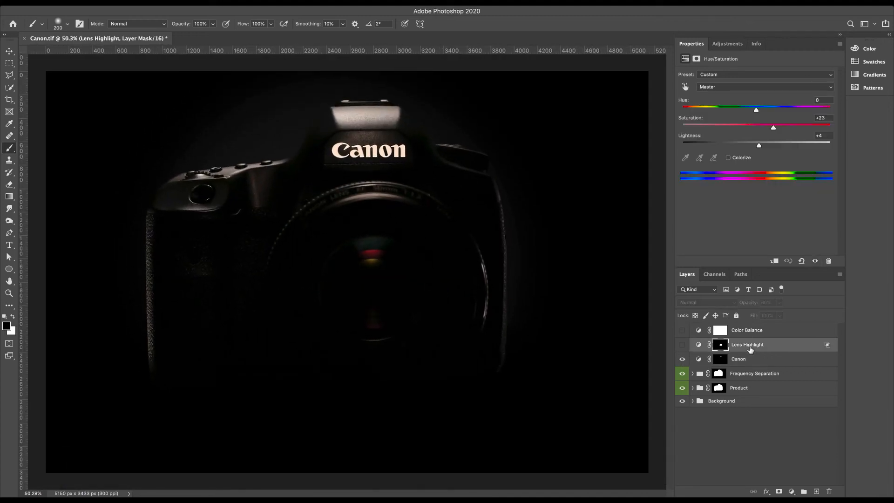
pyautogui.click(682, 346)
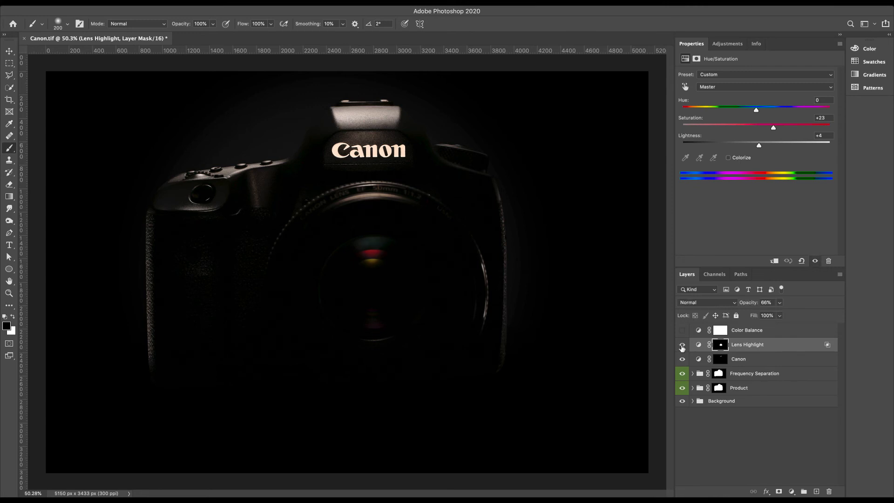
pyautogui.keyDown('alt'); pyautogui.click(721, 345); pyautogui.keyUp('alt')
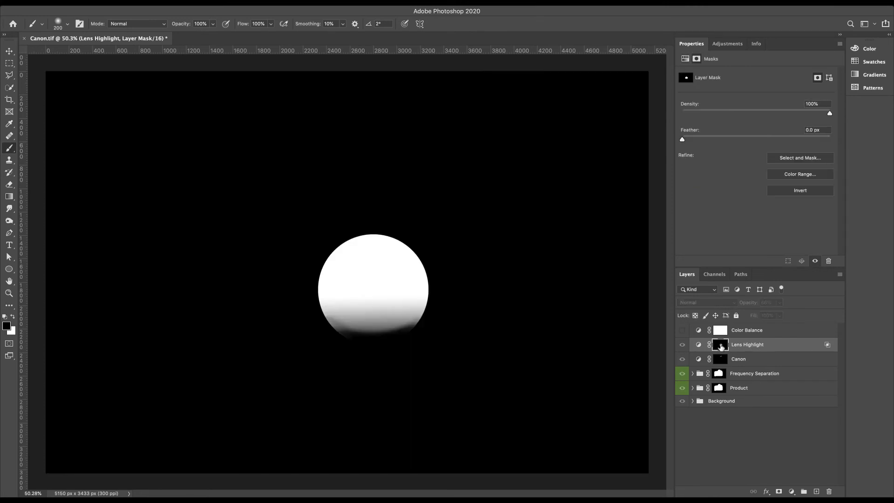
pyautogui.keyDown('alt'); pyautogui.click(721, 346); pyautogui.keyUp('alt')
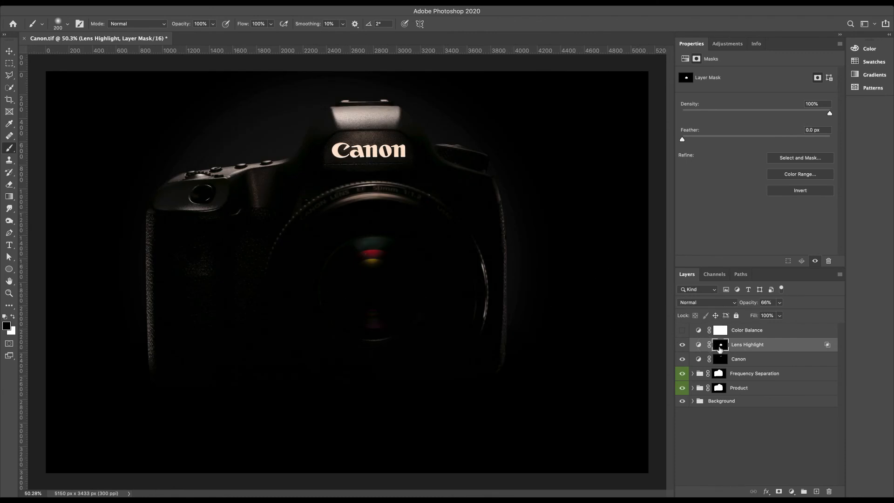
pyautogui.keyDown('alt'); pyautogui.click(720, 349); pyautogui.keyUp('alt')
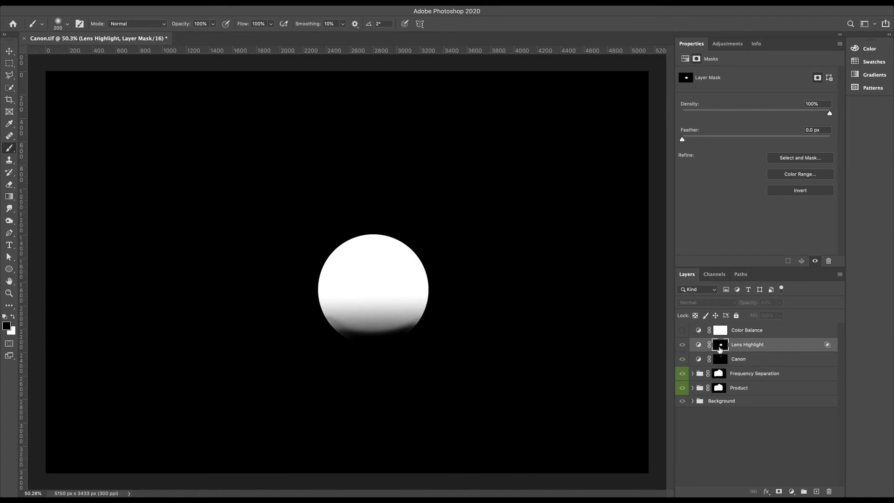
# Step: Leave the mask view, examine the Lens Highlight layer's Hue/Saturation settings and compare the lens with and without the adjustment
pyautogui.keyDown('alt'); pyautogui.click(720, 350); pyautogui.keyUp('alt')
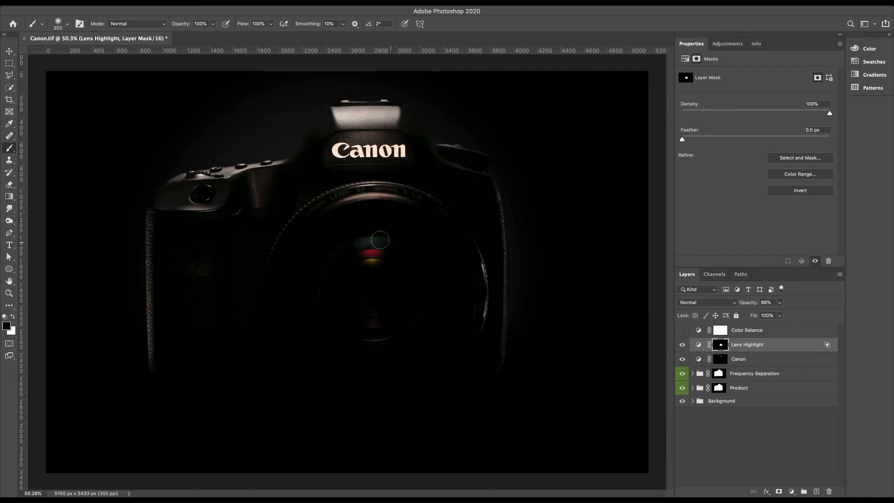
pyautogui.click(698, 345)
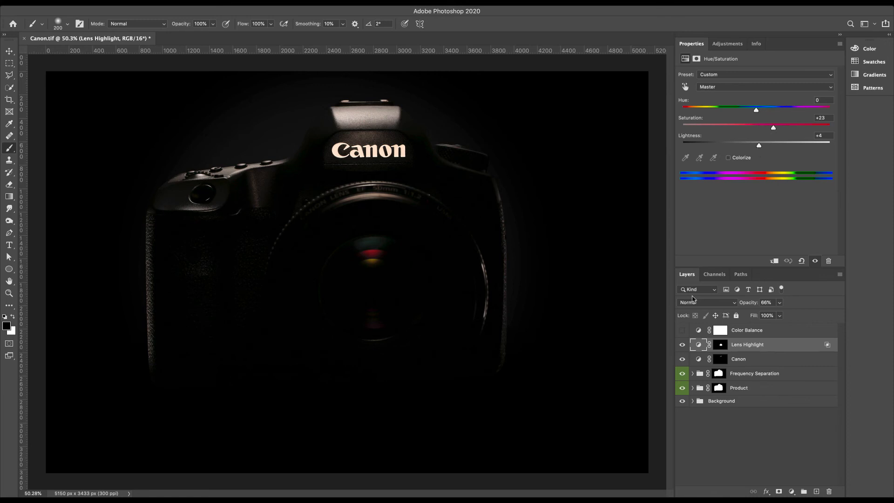
pyautogui.click(682, 345)
pyautogui.click(683, 345)
# Step: Select the Color Balance adjustment layer and review its settings for the midtones, shadows and highlights
pyautogui.click(695, 331)
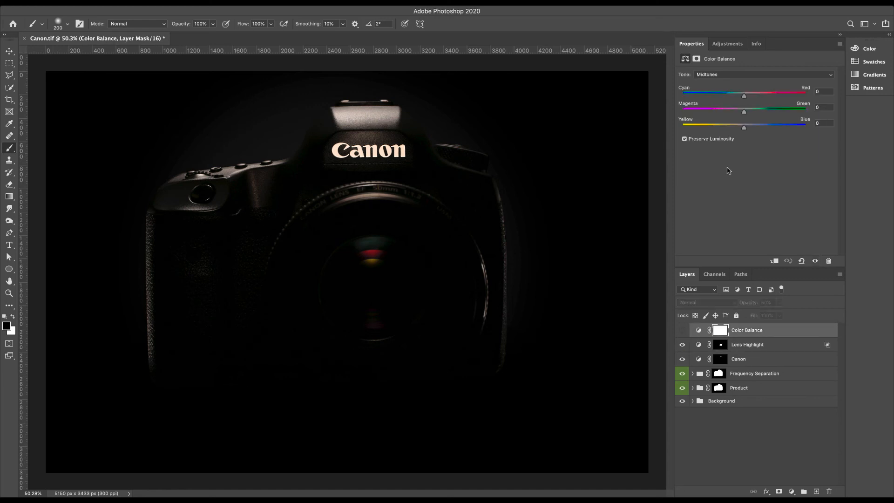
pyautogui.click(745, 75)
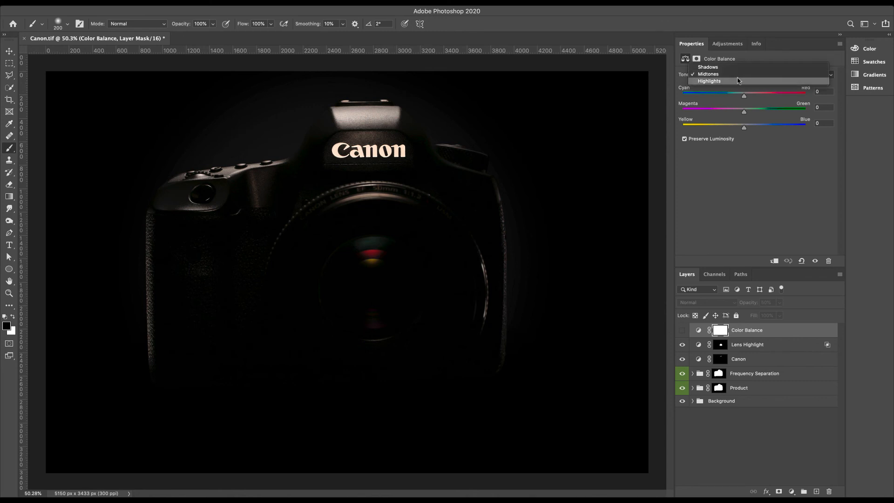
pyautogui.click(736, 70)
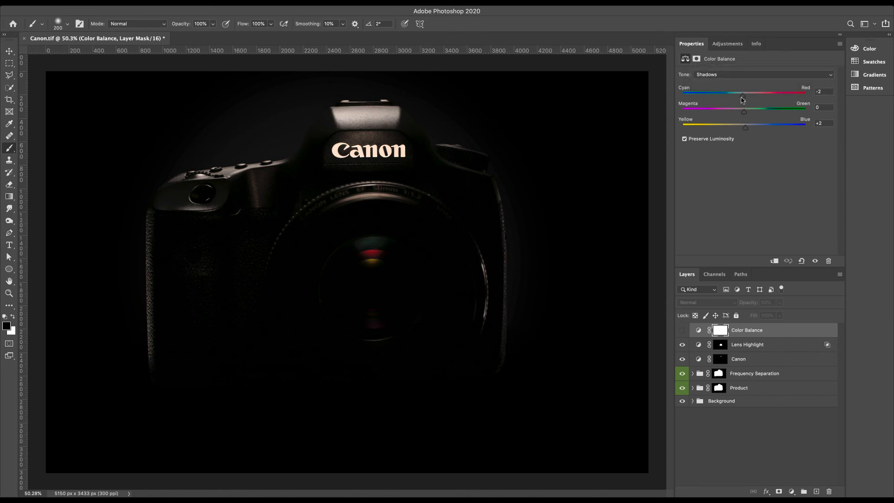
pyautogui.click(736, 78)
pyautogui.click(734, 88)
# Step: Make the Color Balance layer visible and compare the whole image with and without its colour shift
pyautogui.click(682, 331)
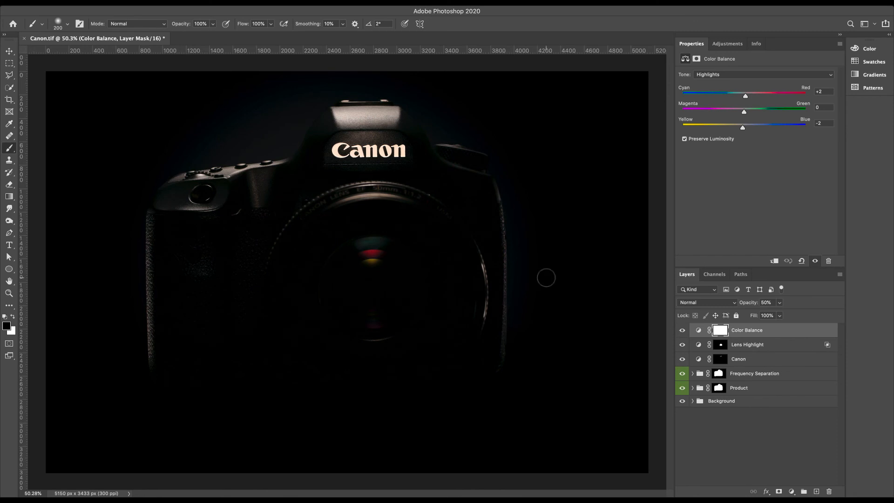
pyautogui.scroll(-2, 546, 278)
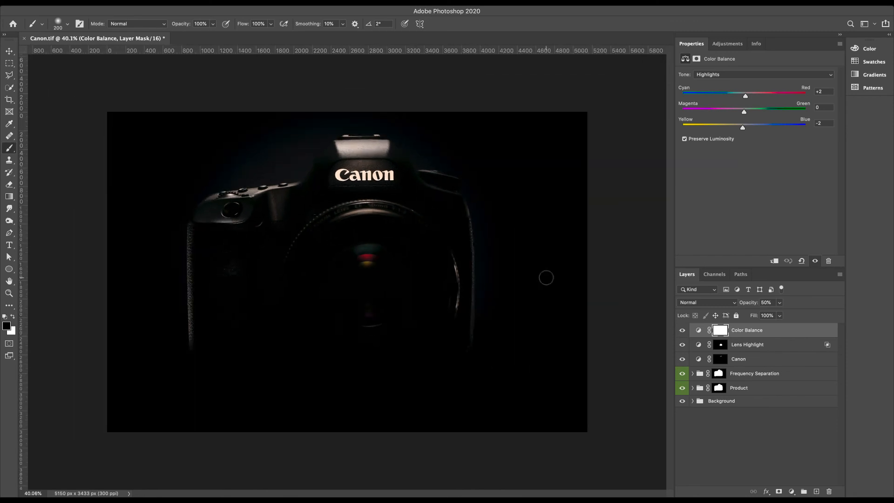
pyautogui.click(683, 330)
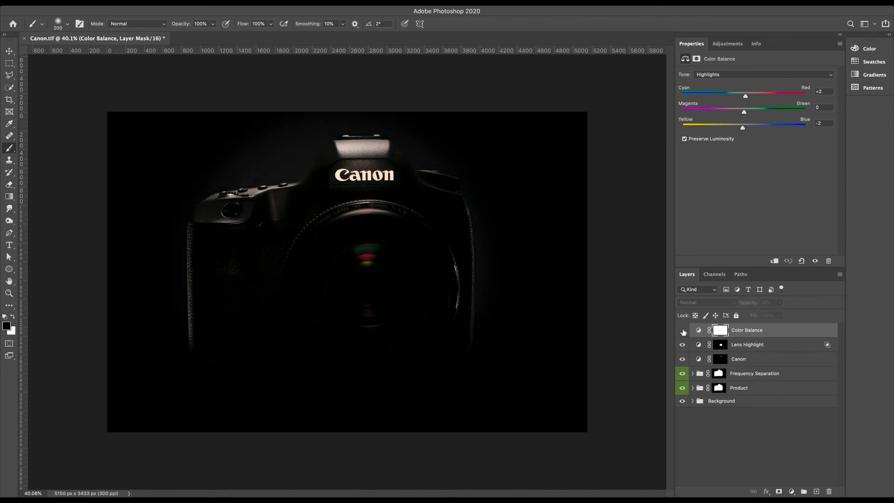
pyautogui.click(683, 331)
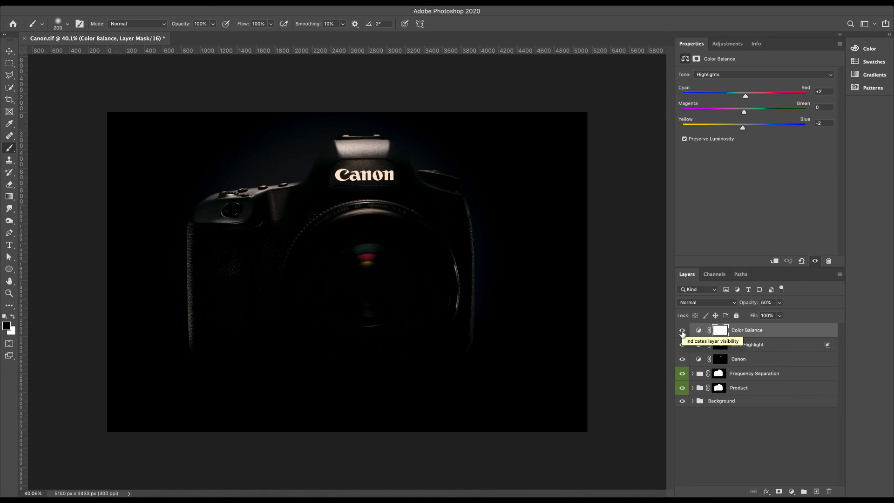
# Step: Try a strong blue shift of +53 in the Color Balance highlights, and set the Yellow–Blue value to +2
pyautogui.moveTo(743, 128); pyautogui.dragTo(776, 131)
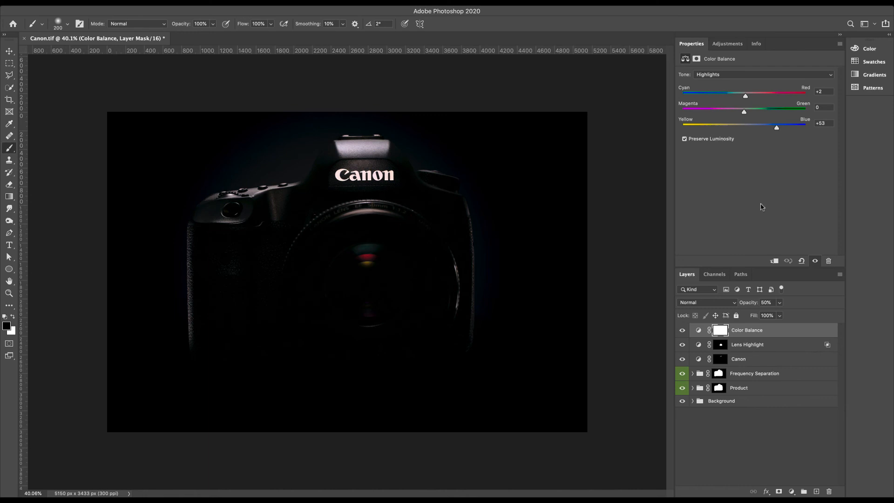
pyautogui.click(825, 123)
pyautogui.write('2')
pyautogui.press('Return')
# Step: Try a Levels adjustment layer above Color Balance with the white input level at 229, reset it to 255 and delete the layer
pyautogui.click(791, 492)
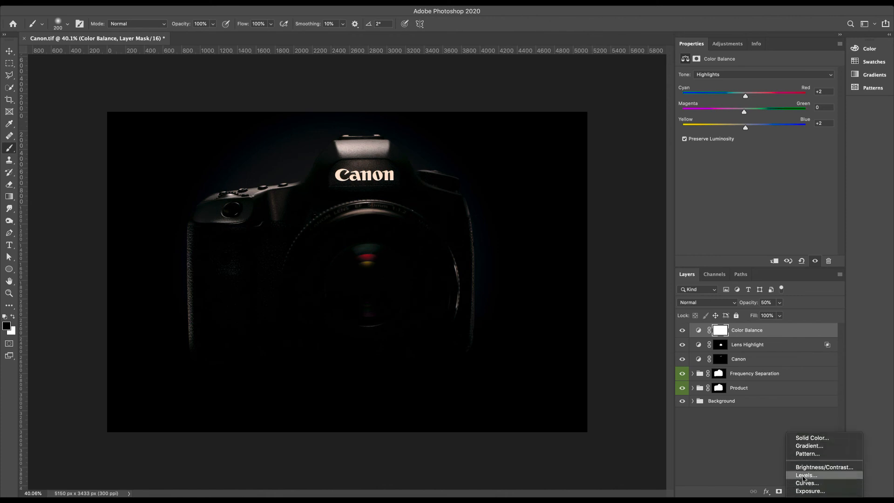
pyautogui.click(803, 477)
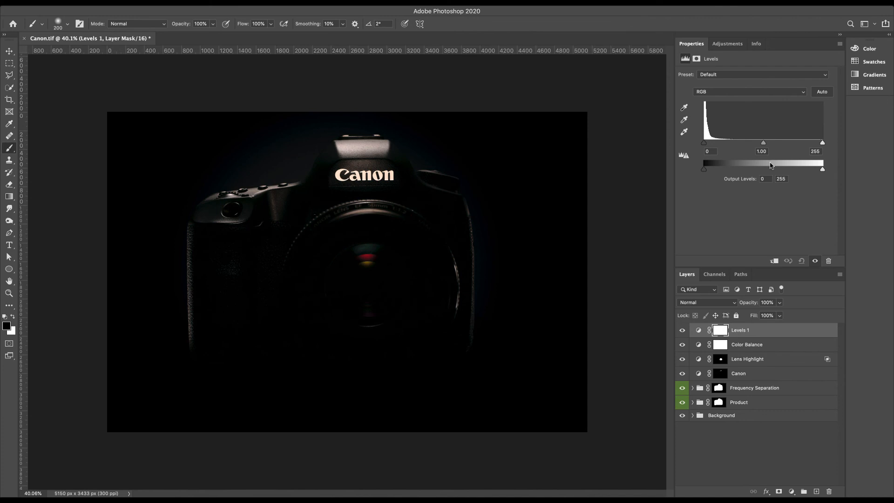
pyautogui.moveTo(704, 145); pyautogui.dragTo(703, 142)
pyautogui.moveTo(822, 142); pyautogui.dragTo(811, 142)
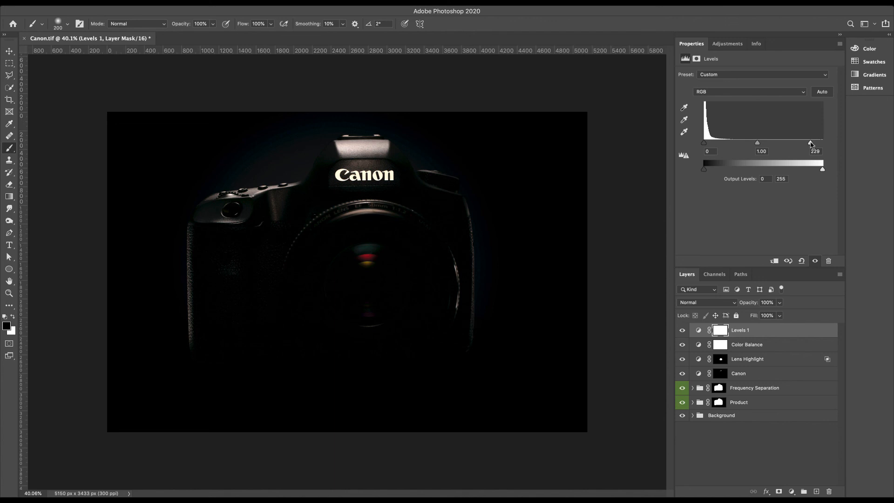
pyautogui.moveTo(810, 142); pyautogui.dragTo(847, 145)
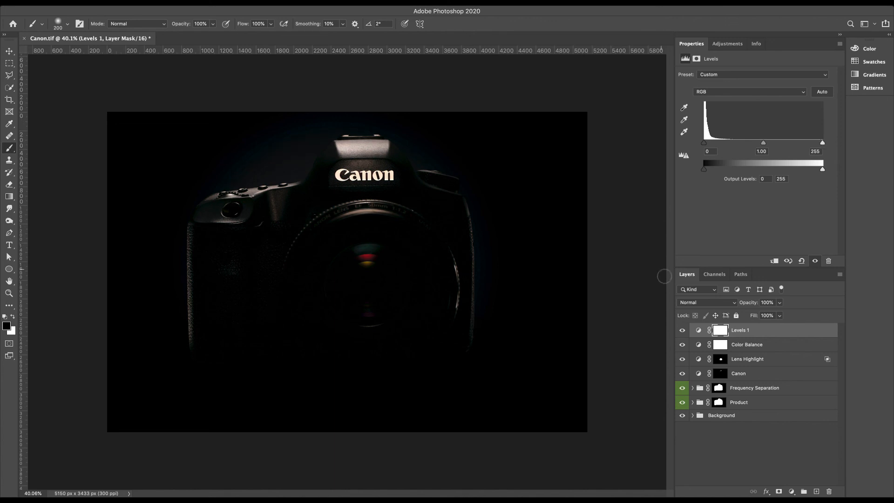
pyautogui.press('BackSpace')
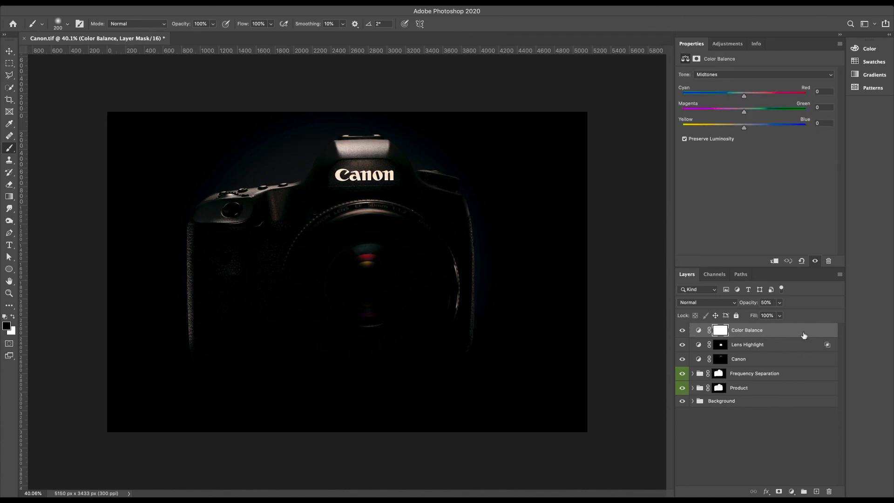
pyautogui.click(780, 448)
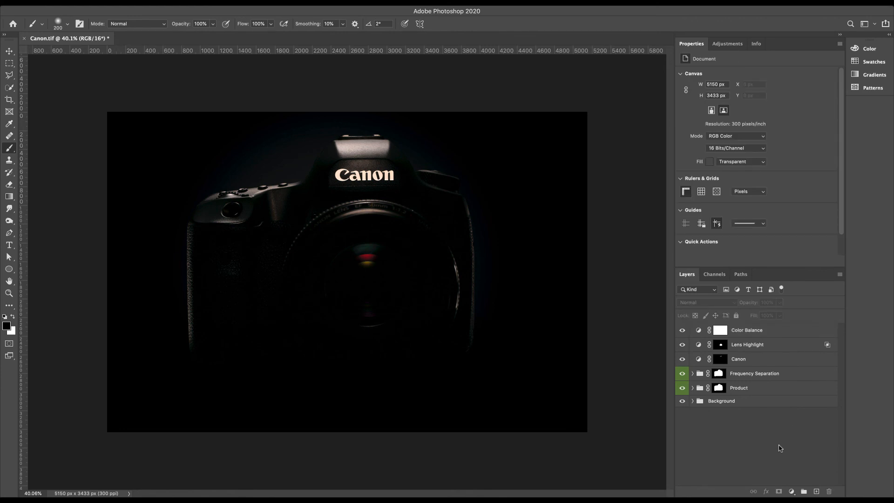